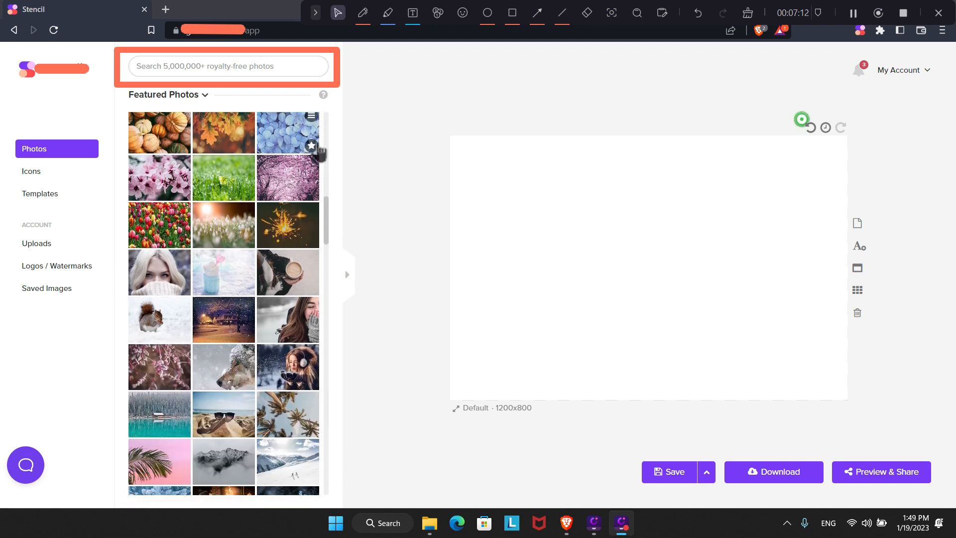
pyautogui.scroll(-10, 319, 153)
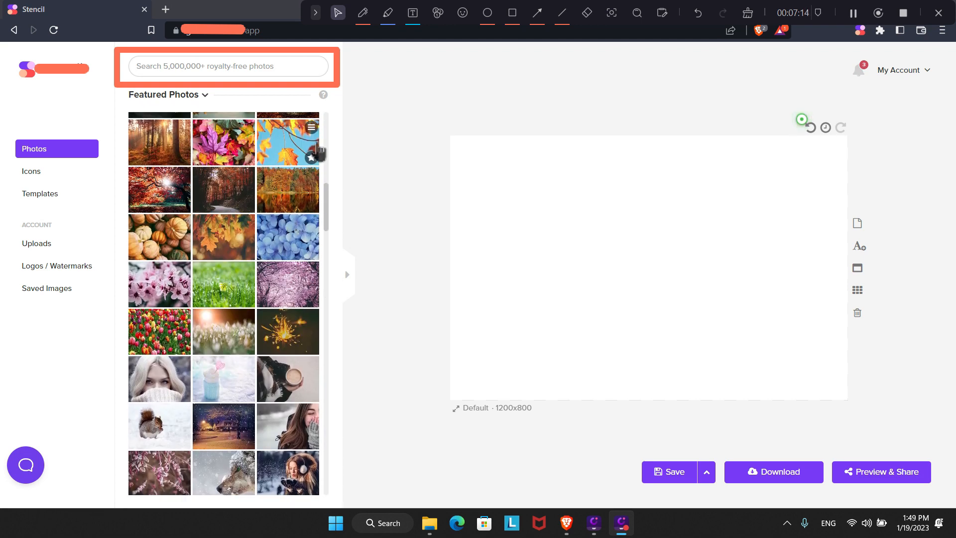
# Search the Stencil photo library for coffee.
pyautogui.scroll(2, 222, 174)
pyautogui.click(189, 66)
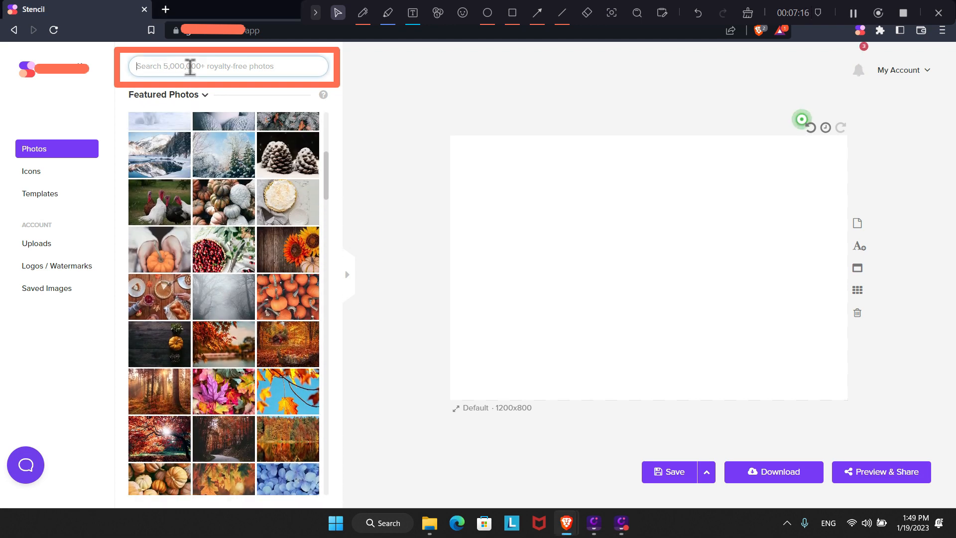
pyautogui.write('coffee')
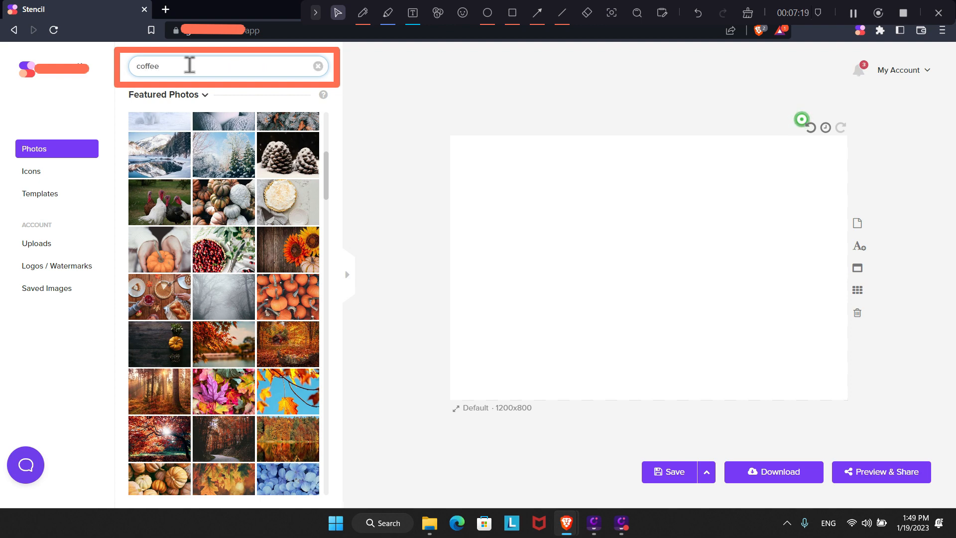
pyautogui.press('Return')
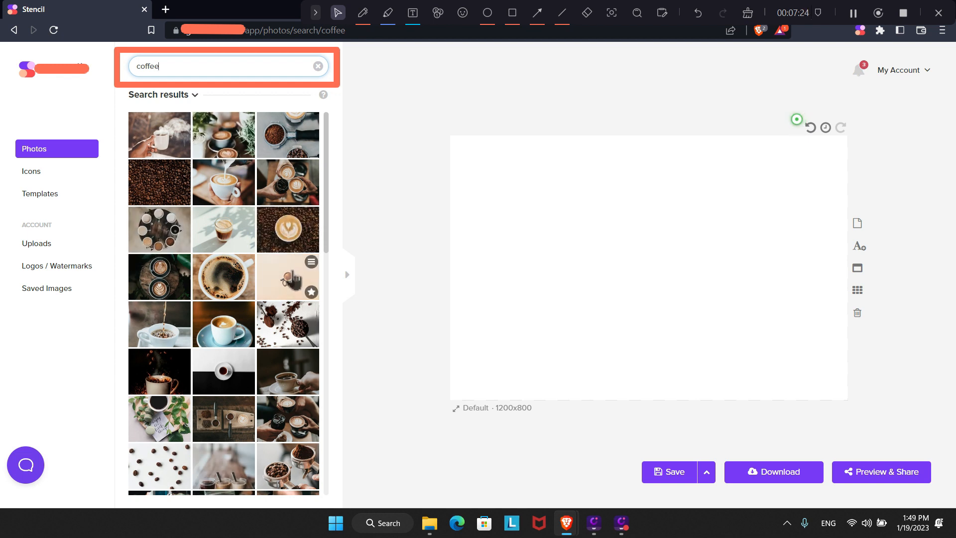
# Try the coffee photos as background, settle on the latte beside a laptop, and select it.
pyautogui.click(219, 189)
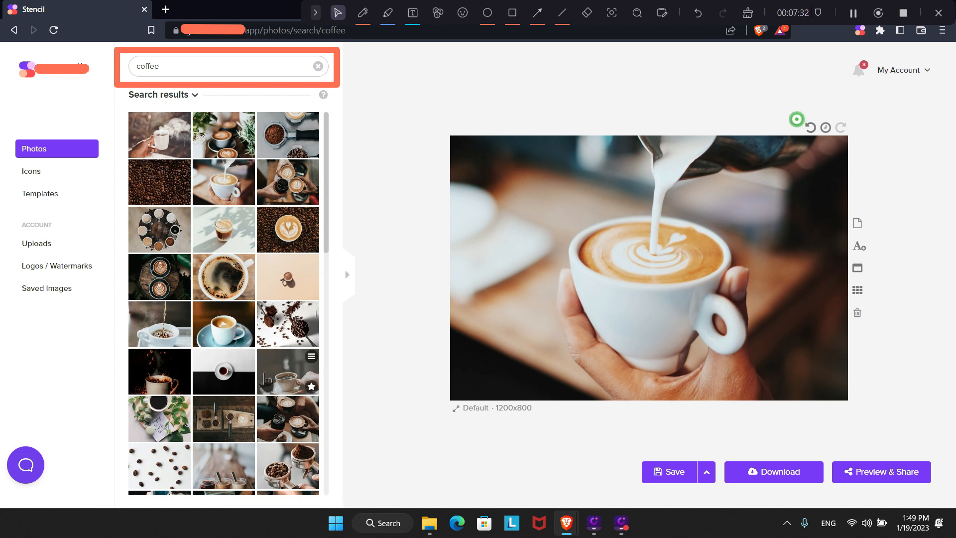
pyautogui.click(287, 371)
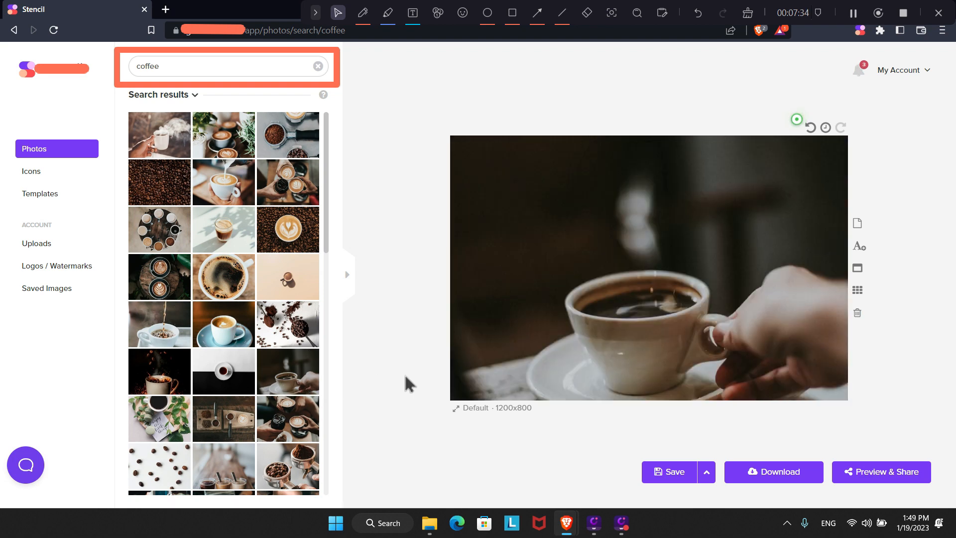
pyautogui.scroll(-8, 322, 378)
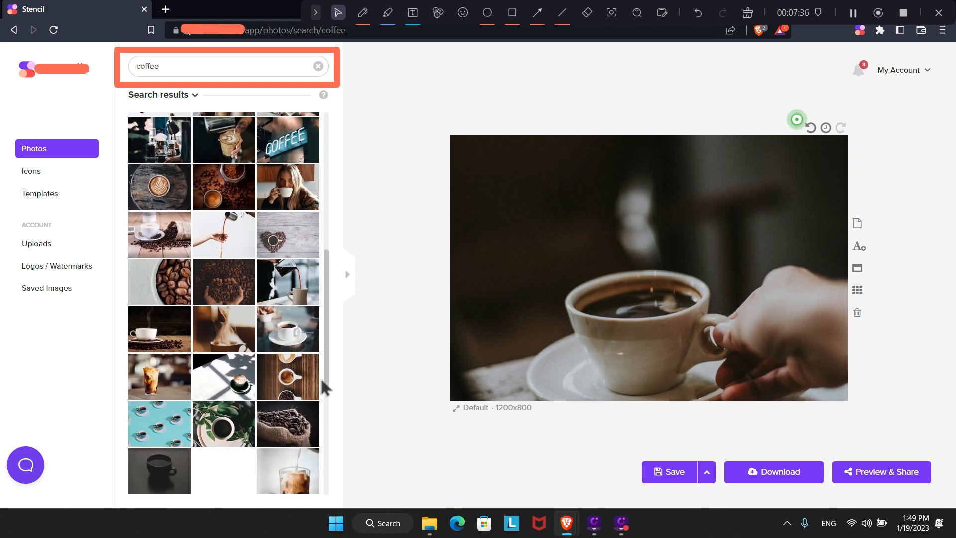
pyautogui.scroll(-5, 321, 377)
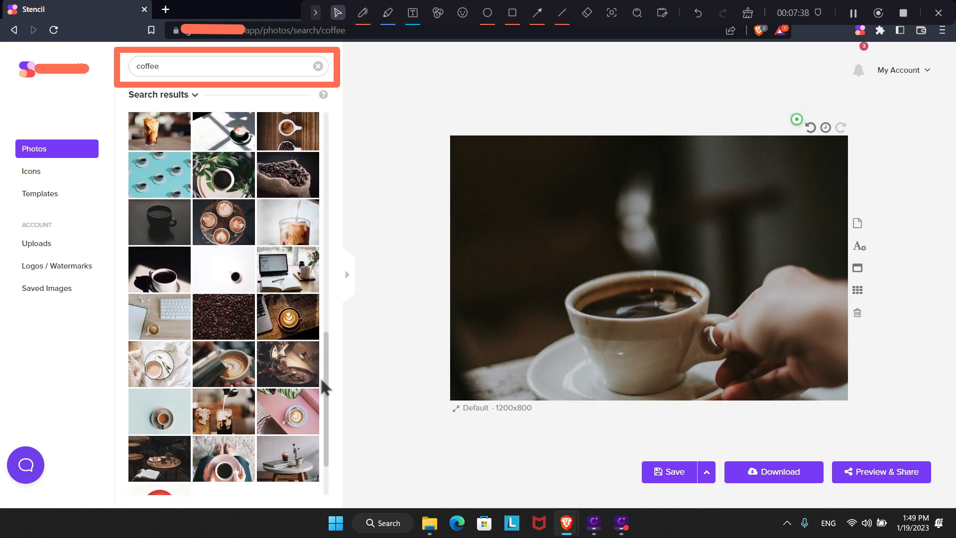
pyautogui.scroll(-1, 321, 377)
pyautogui.click(289, 255)
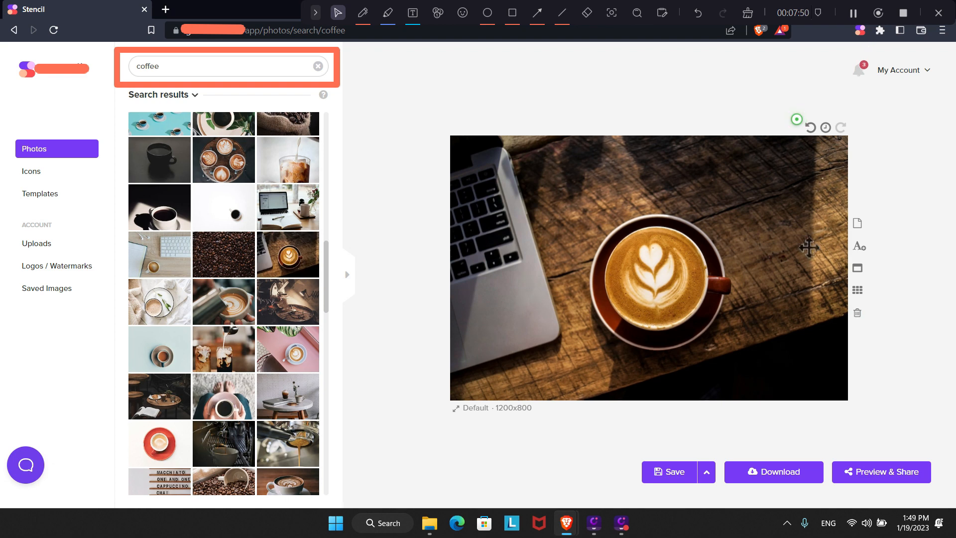
pyautogui.click(769, 276)
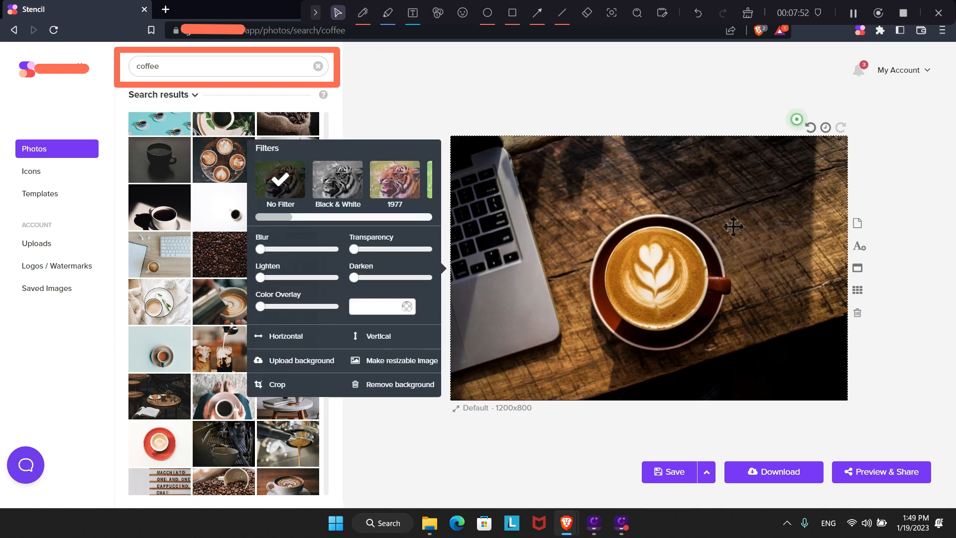
# Add a text box and replace its placeholder with 'Start the day with a nice cup of coffee!'.
pyautogui.click(859, 247)
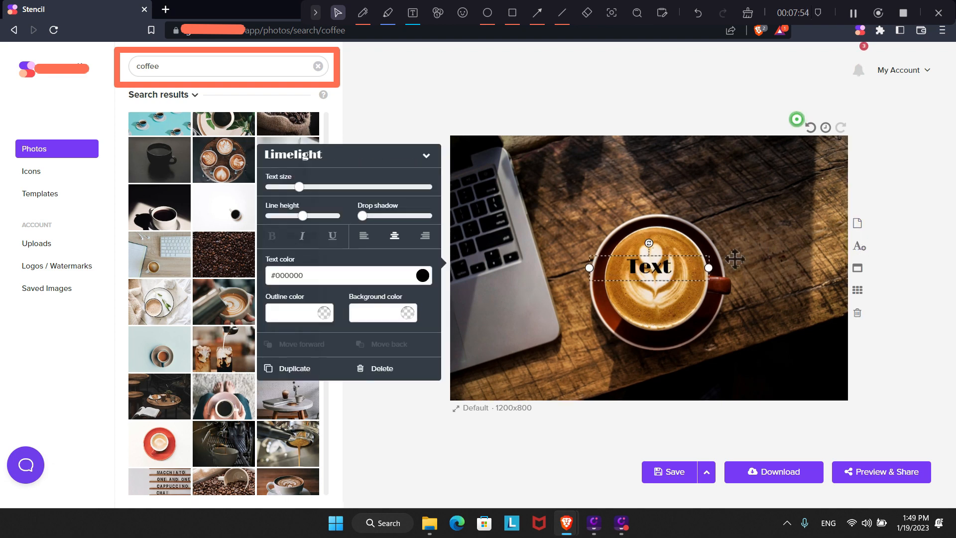
pyautogui.click(679, 264)
pyautogui.moveTo(682, 264); pyautogui.dragTo(618, 263)
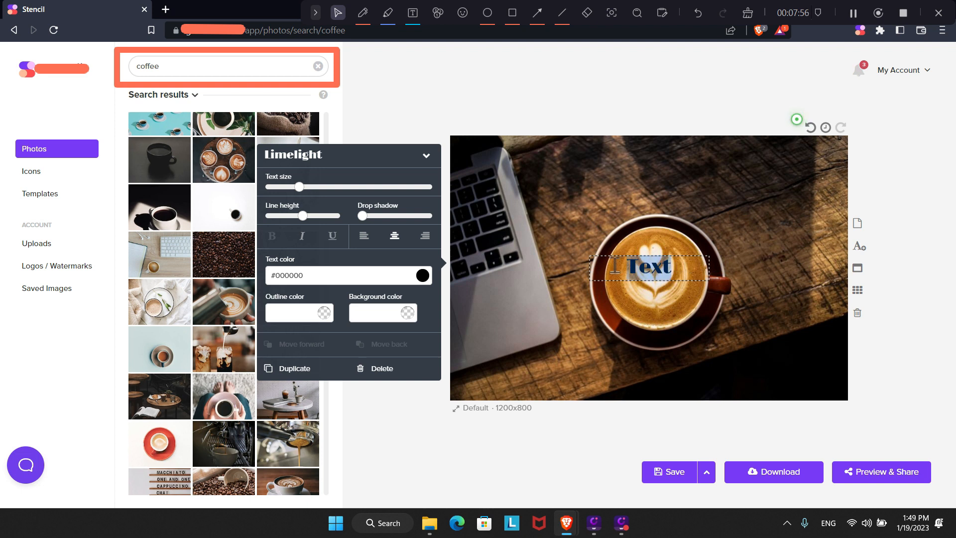
pyautogui.write('Sta')
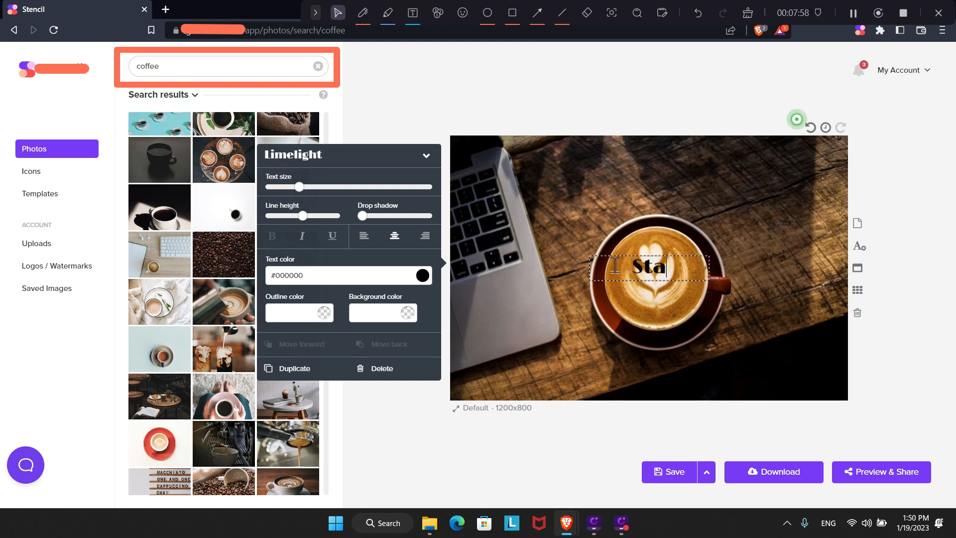
pyautogui.write('rt the')
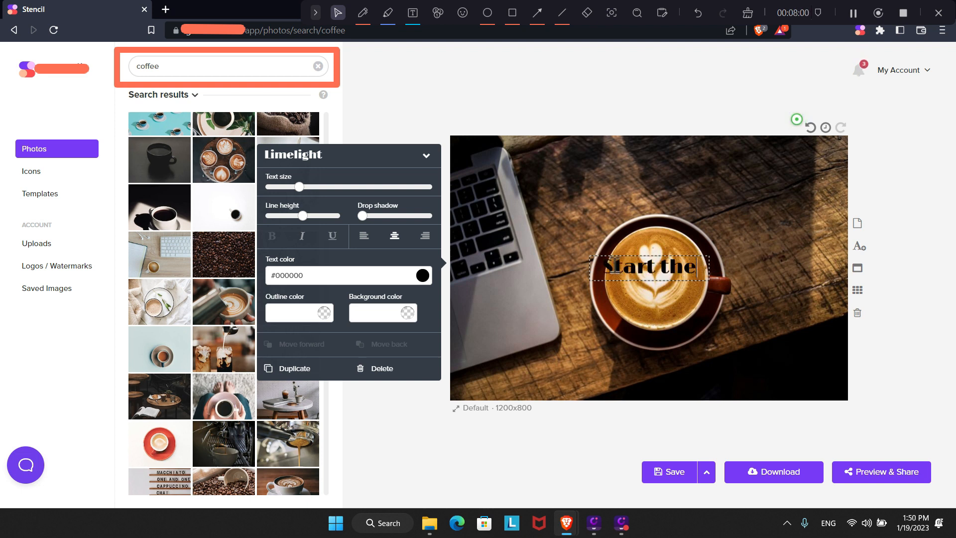
pyautogui.write(' day with')
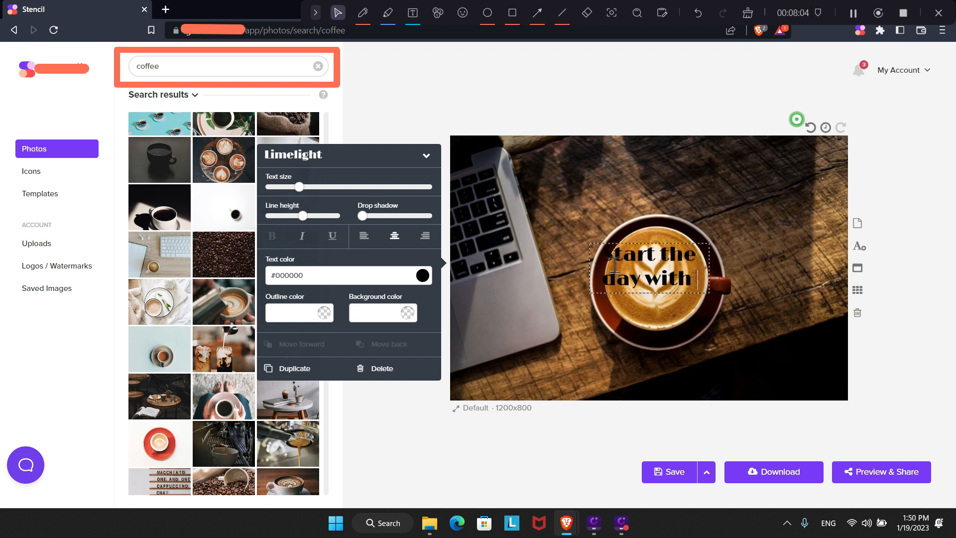
pyautogui.write(' a nic')
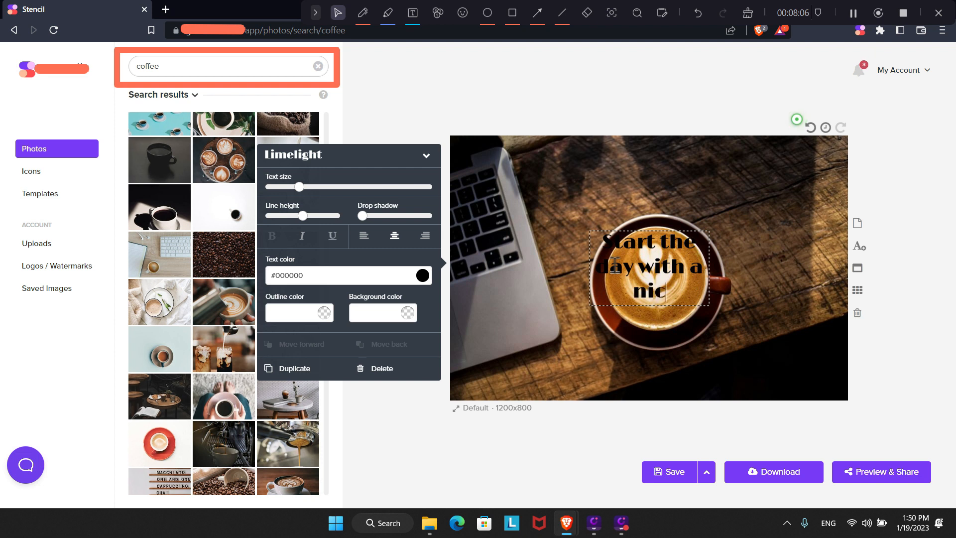
pyautogui.write('e cu')
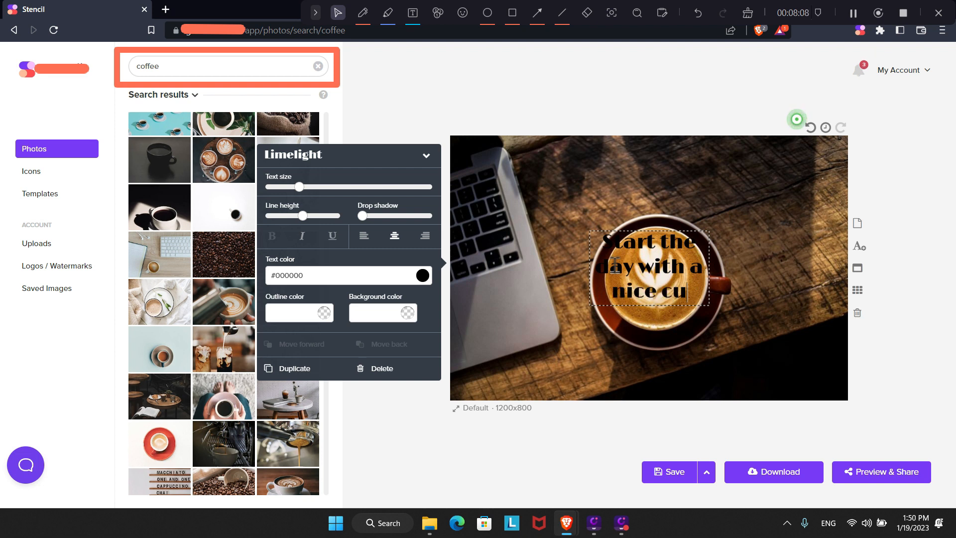
pyautogui.write('p of coffee')
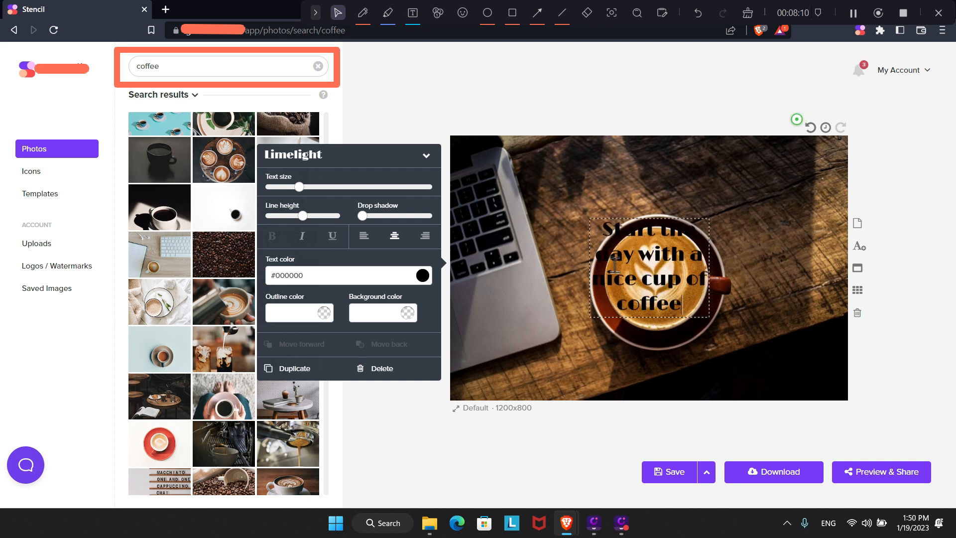
pyautogui.write('!')
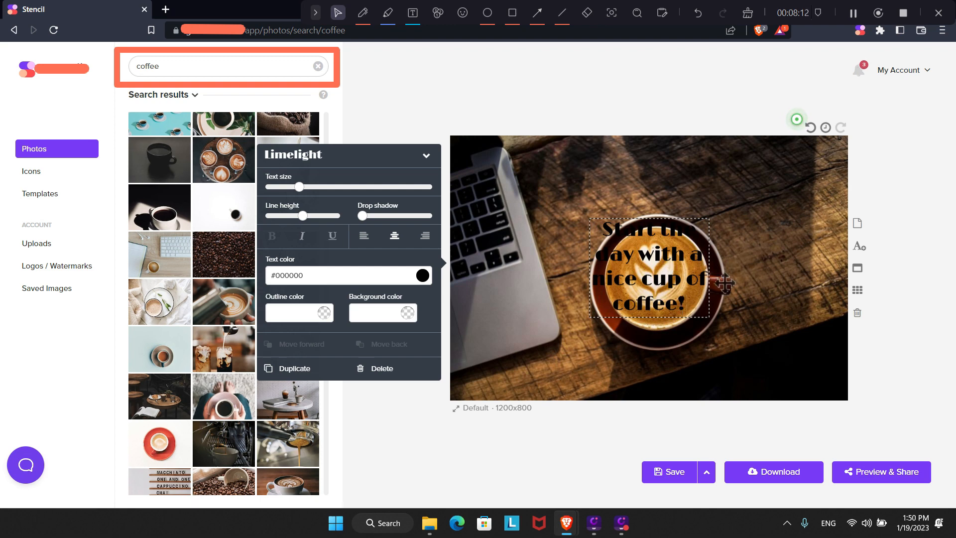
pyautogui.click(748, 307)
# Make the caption white, widen its box and move it to the top of the photo.
pyautogui.click(664, 288)
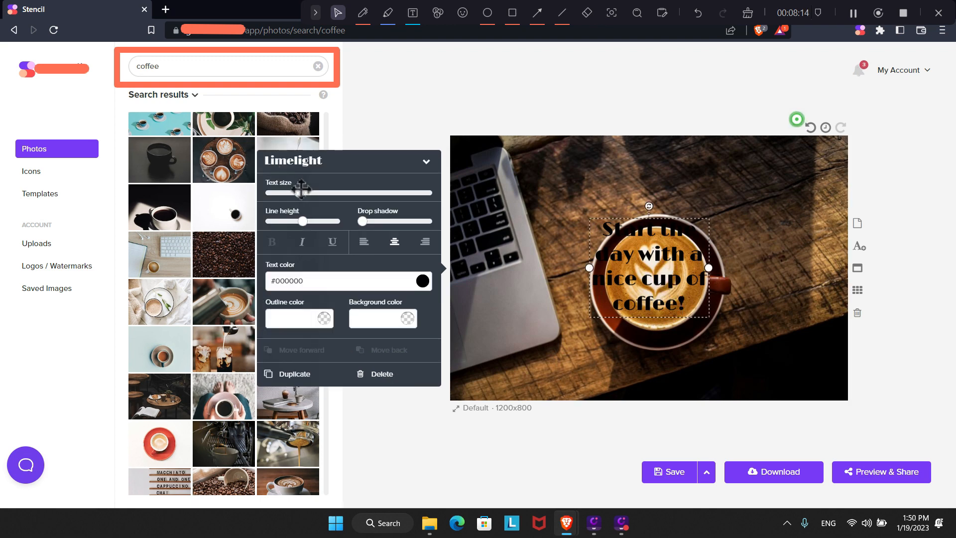
pyautogui.moveTo(298, 194); pyautogui.dragTo(286, 198)
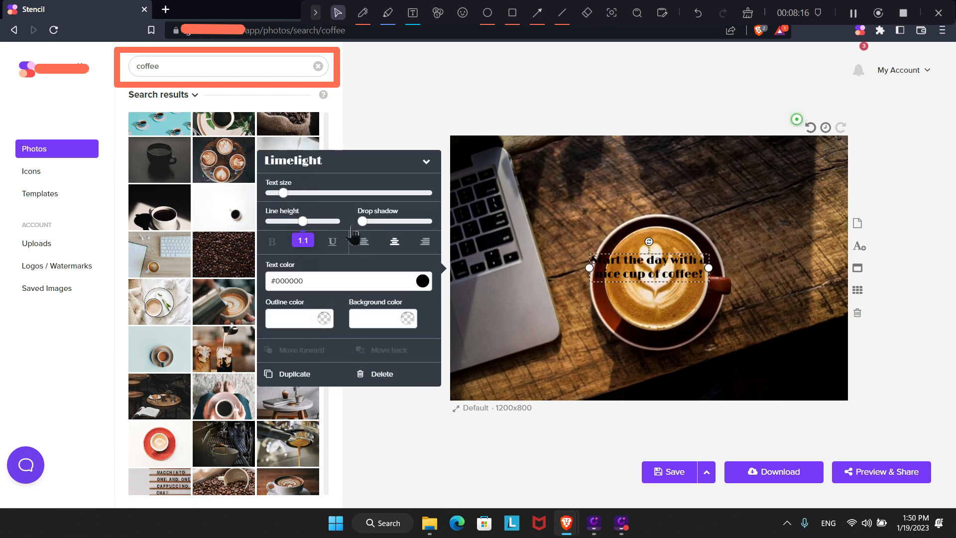
pyautogui.click(423, 281)
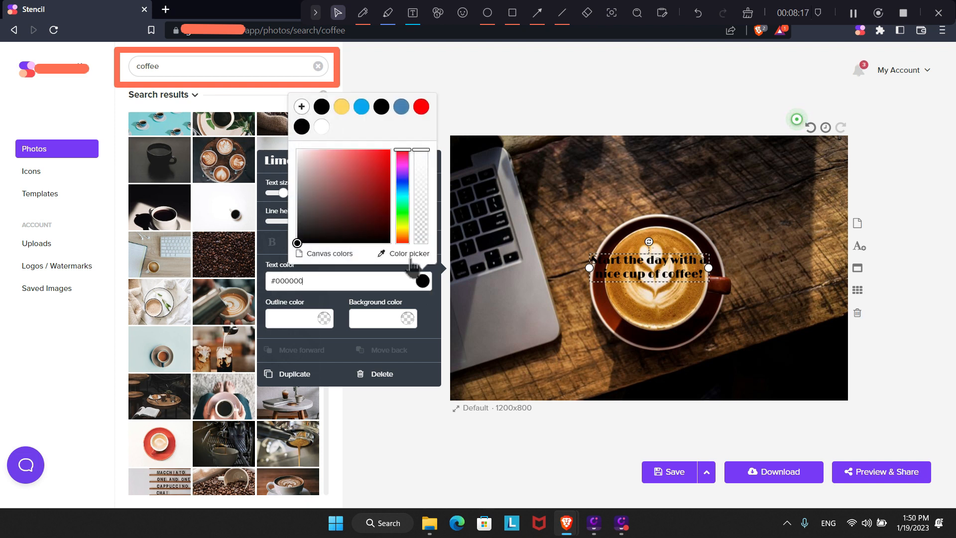
pyautogui.click(321, 126)
pyautogui.moveTo(709, 268); pyautogui.dragTo(827, 268)
pyautogui.moveTo(763, 269); pyautogui.dragTo(706, 163)
# Enlarge the caption past size 30, widen it onto one line and centre it horizontally.
pyautogui.moveTo(284, 195)
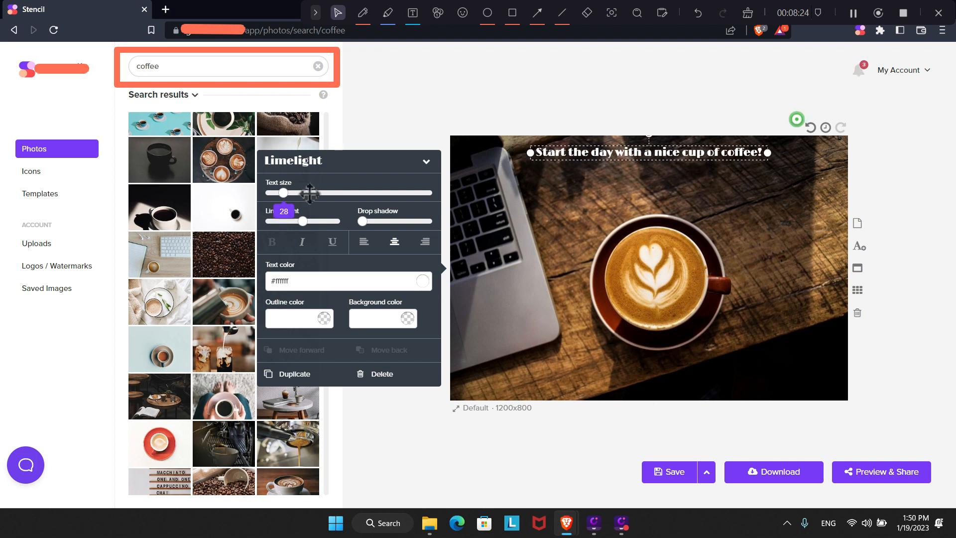
pyautogui.moveTo(287, 198); pyautogui.dragTo(289, 199)
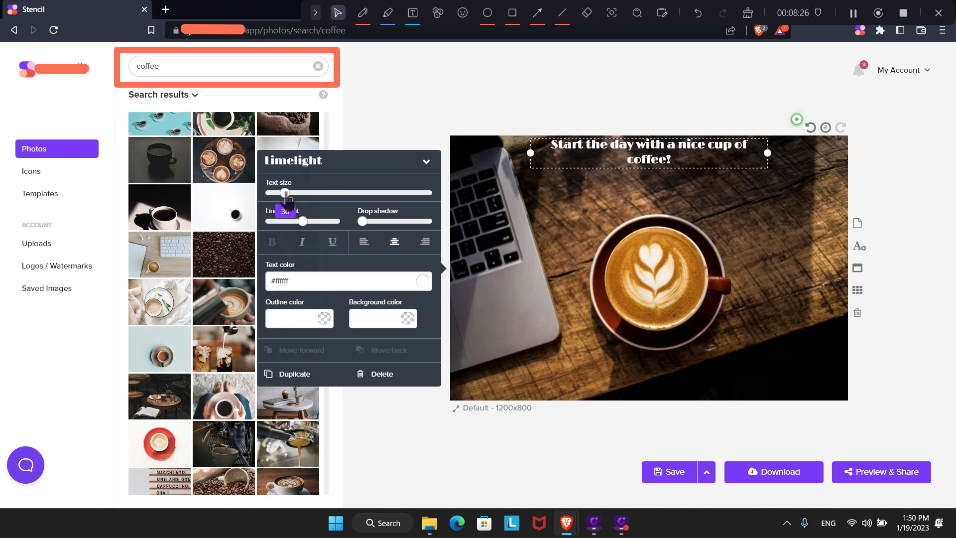
pyautogui.moveTo(767, 153); pyautogui.dragTo(834, 153)
pyautogui.moveTo(769, 154); pyautogui.dragTo(735, 154)
pyautogui.moveTo(285, 193); pyautogui.dragTo(284, 194)
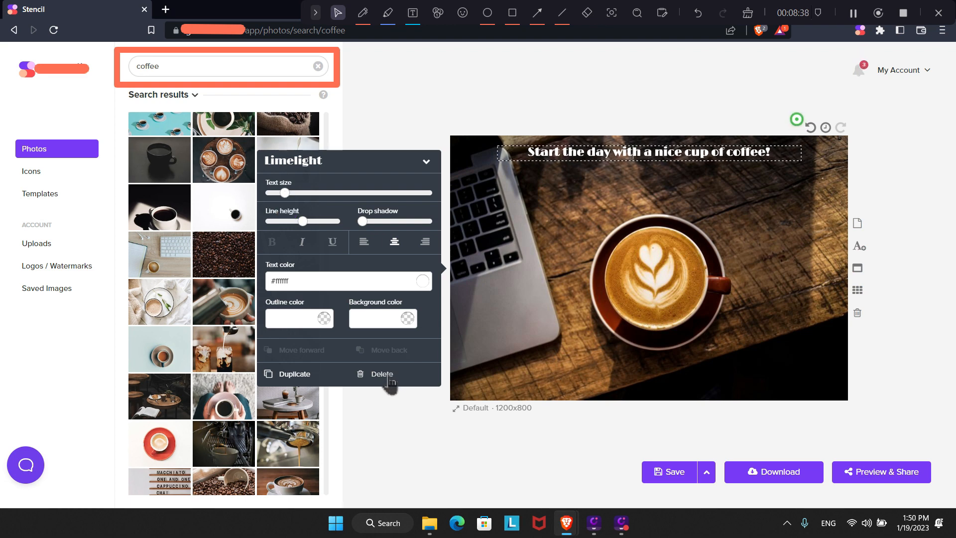
# Duplicate the caption and move the copy to the bottom edge of the photo.
pyautogui.click(294, 374)
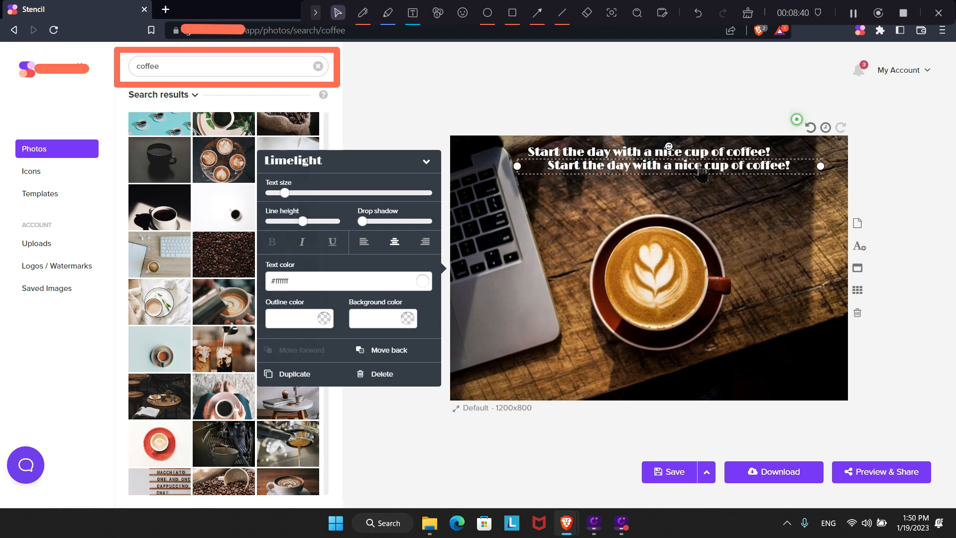
pyautogui.moveTo(659, 190); pyautogui.dragTo(655, 395)
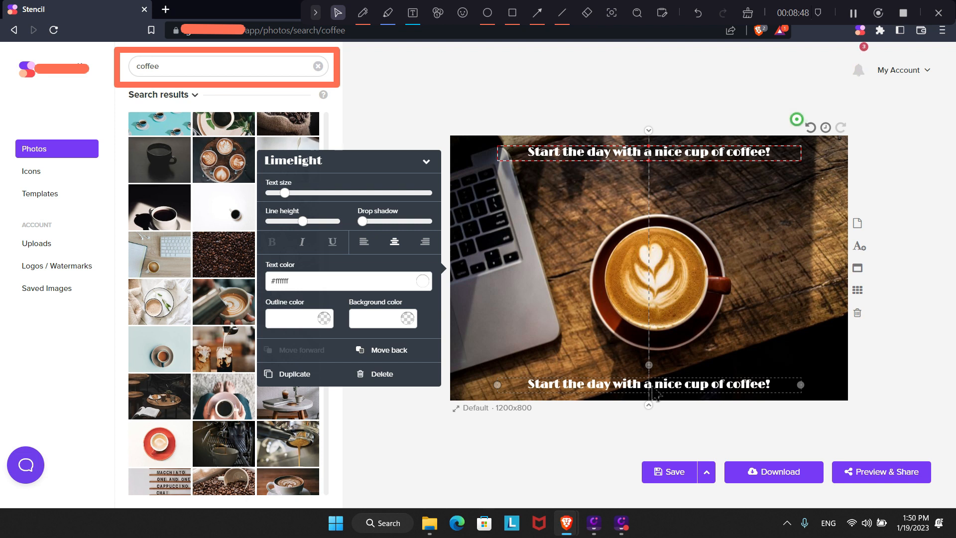
pyautogui.moveTo(653, 394); pyautogui.dragTo(653, 391)
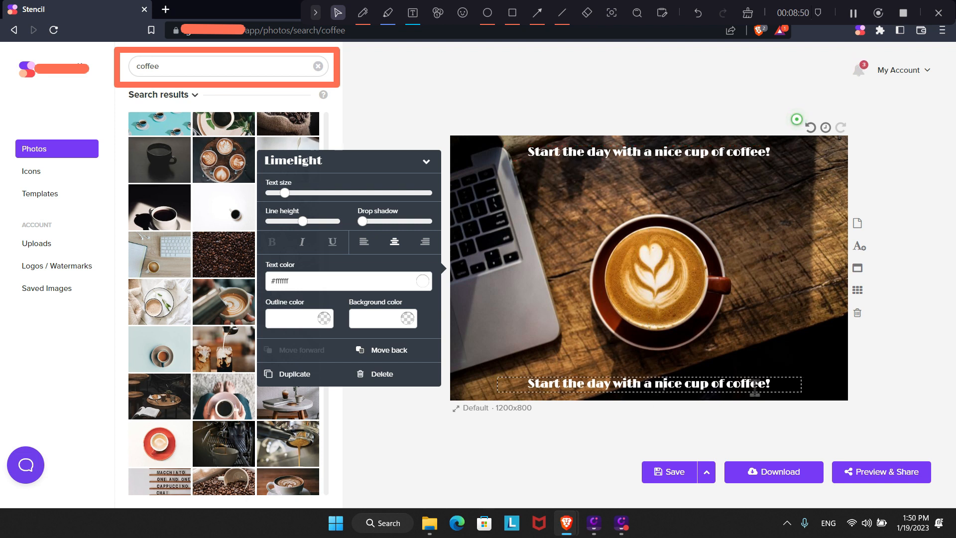
pyautogui.moveTo(787, 384); pyautogui.dragTo(528, 382)
pyautogui.write('@')
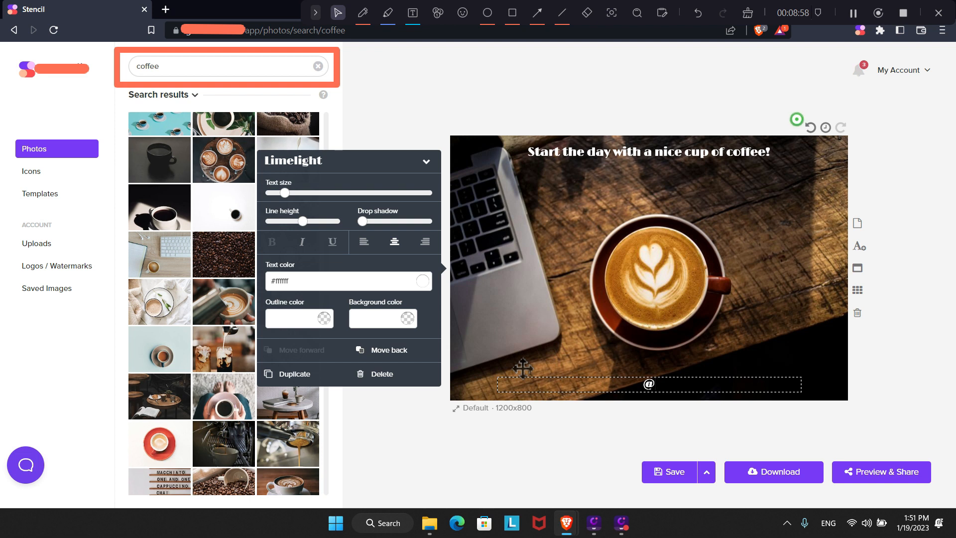
pyautogui.write('crazybeans')
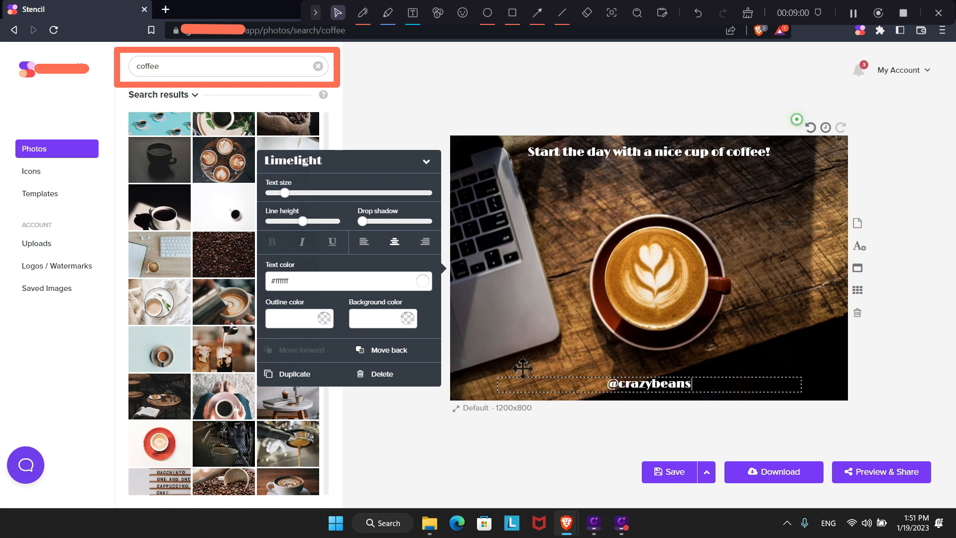
pyautogui.write('coffee')
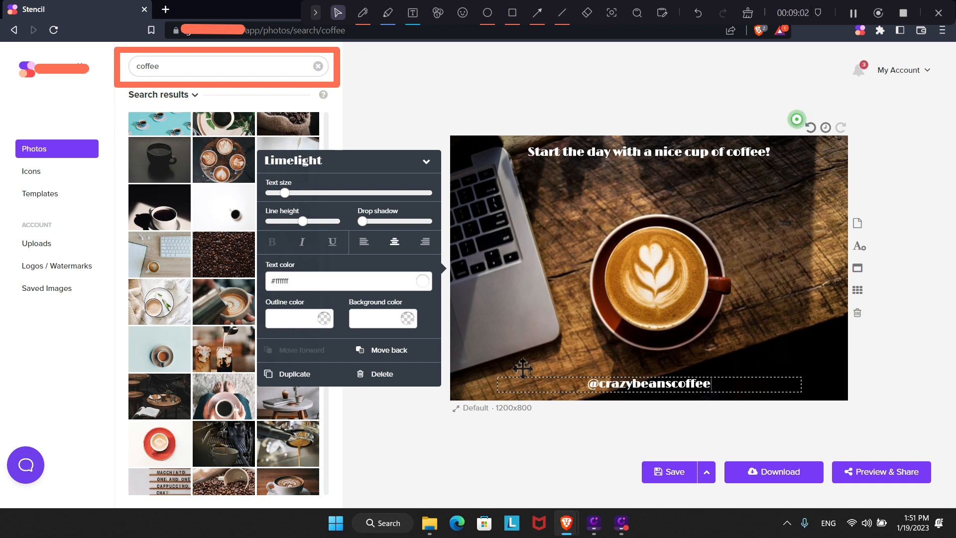
pyautogui.write('shop')
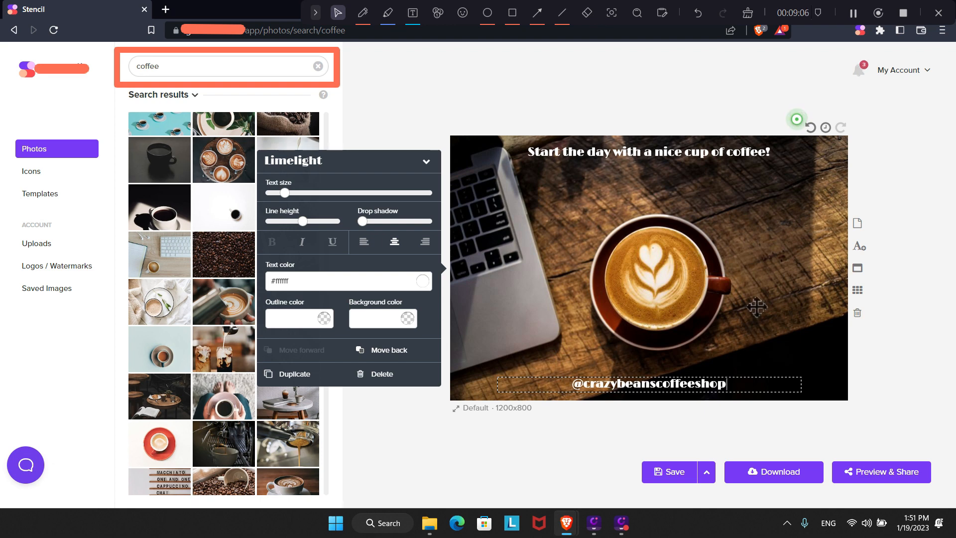
pyautogui.click(207, 70)
# Search the icons for 'instagram' and add the gradient Instagram logo.
pyautogui.click(35, 172)
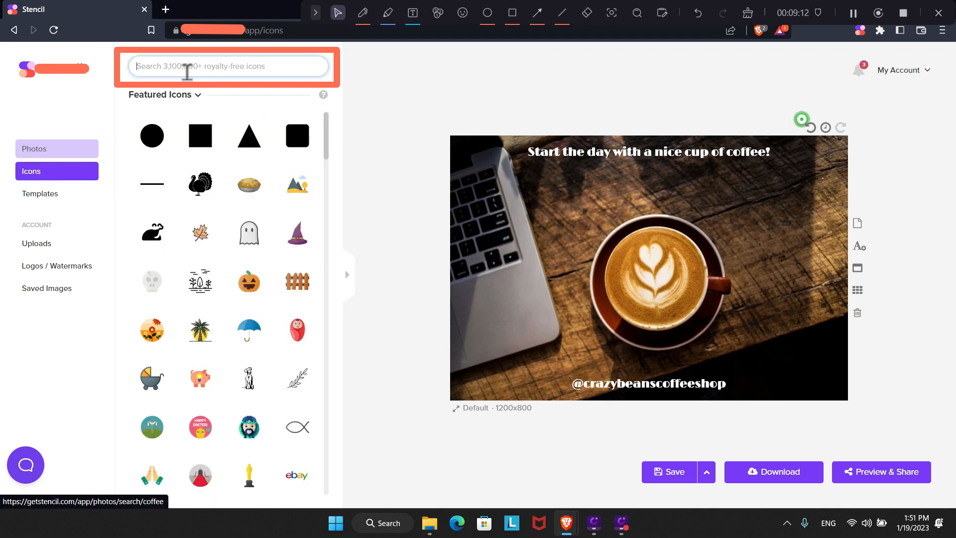
pyautogui.write('insta')
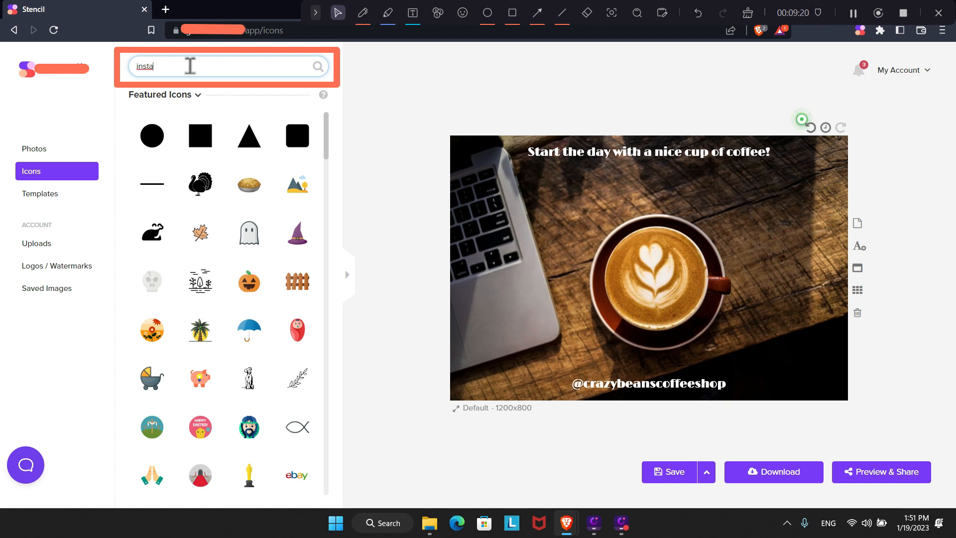
pyautogui.write('gram')
pyautogui.press('Return')
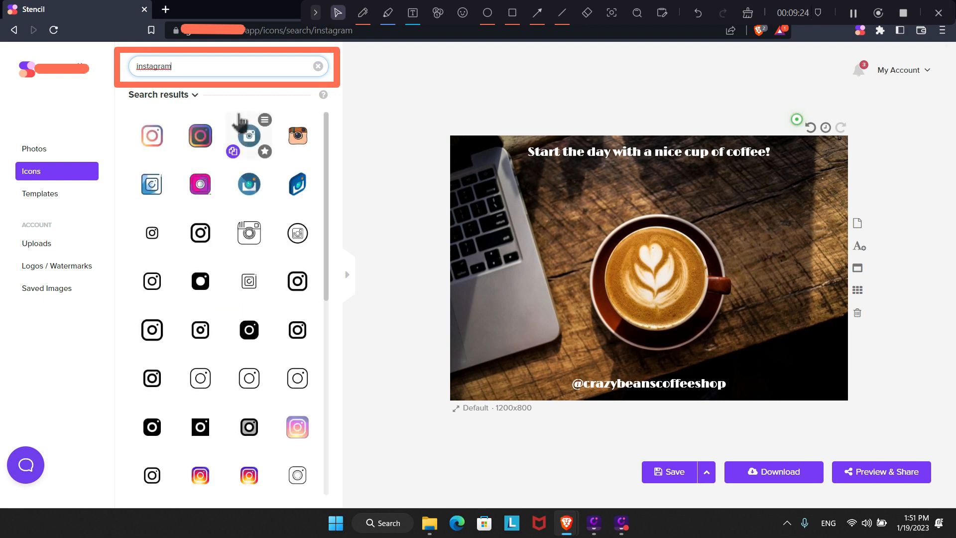
pyautogui.scroll(-4, 252, 240)
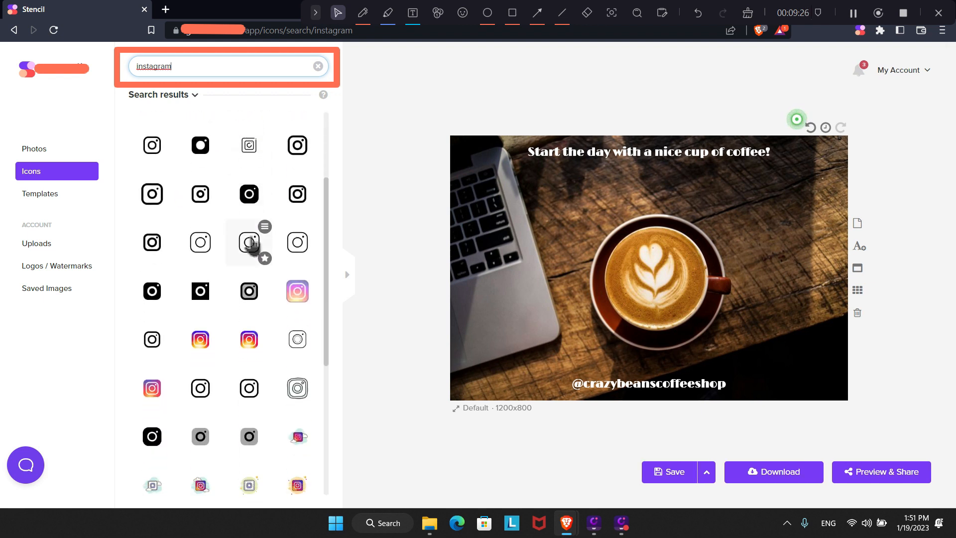
pyautogui.click(152, 337)
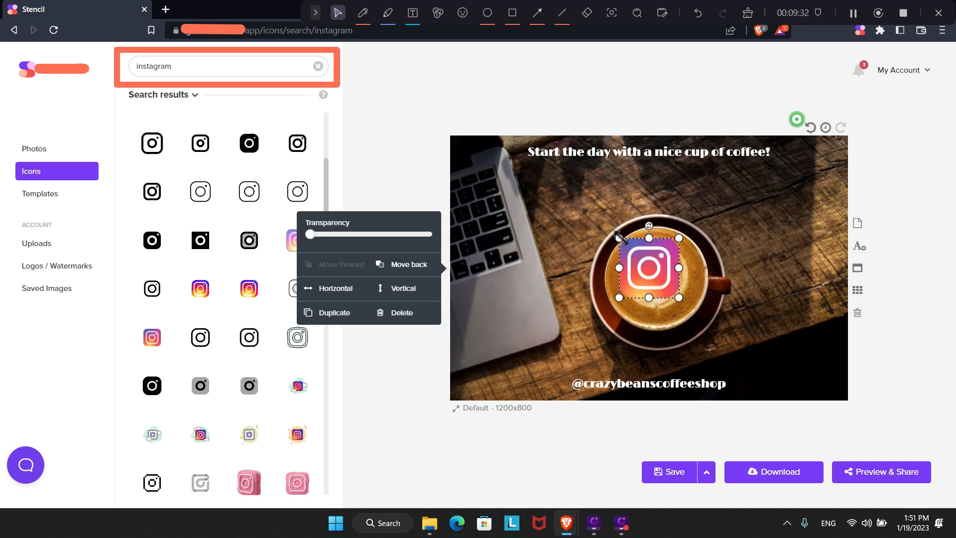
pyautogui.moveTo(621, 238); pyautogui.dragTo(649, 360)
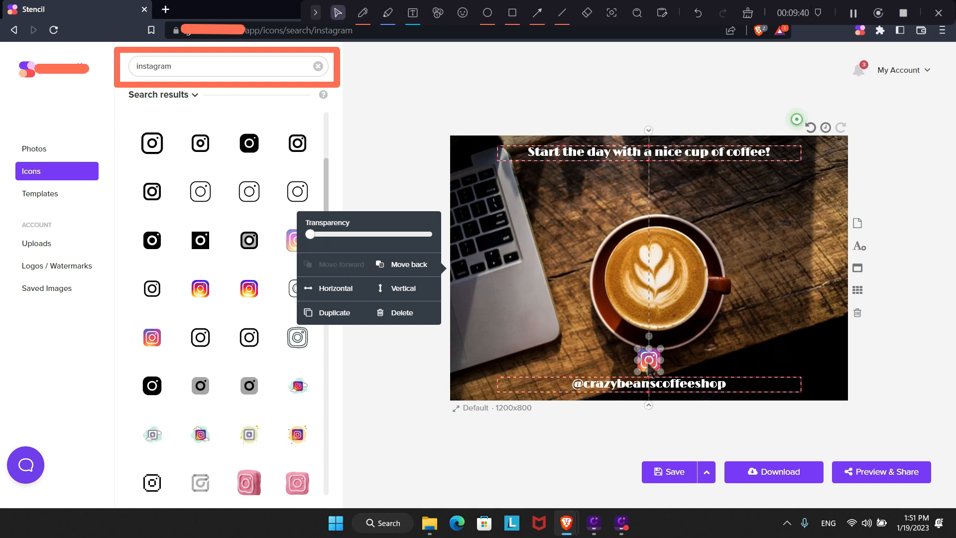
pyautogui.moveTo(649, 367); pyautogui.dragTo(652, 367)
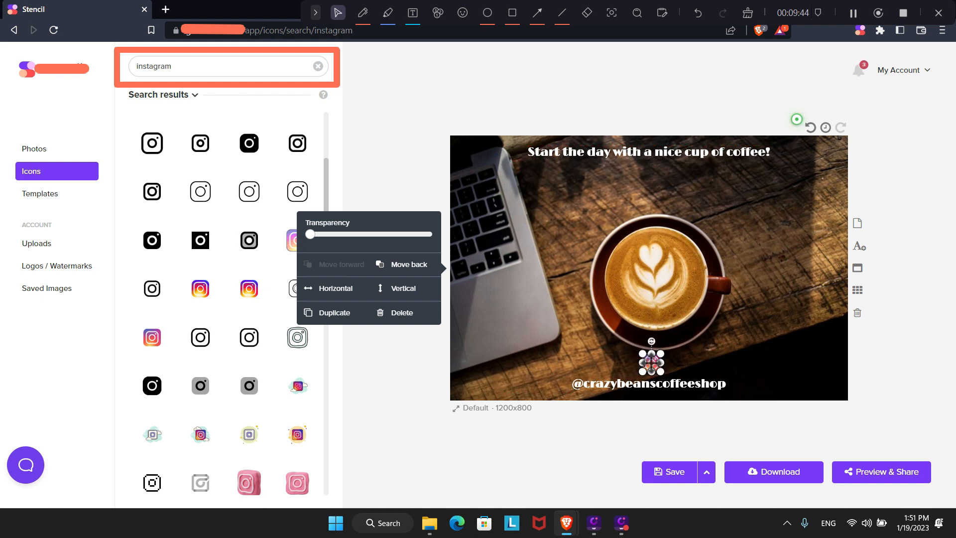
pyautogui.moveTo(651, 363); pyautogui.dragTo(652, 364)
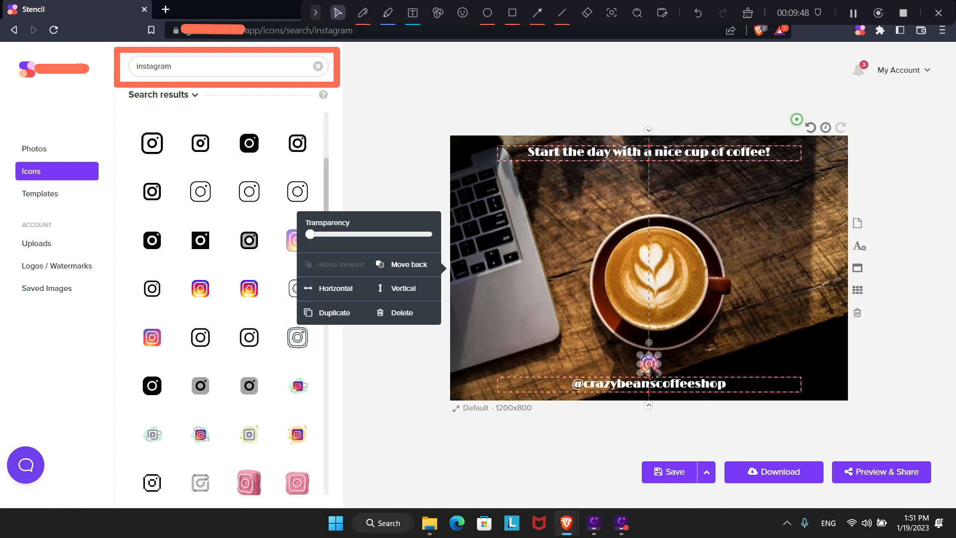
pyautogui.click(720, 353)
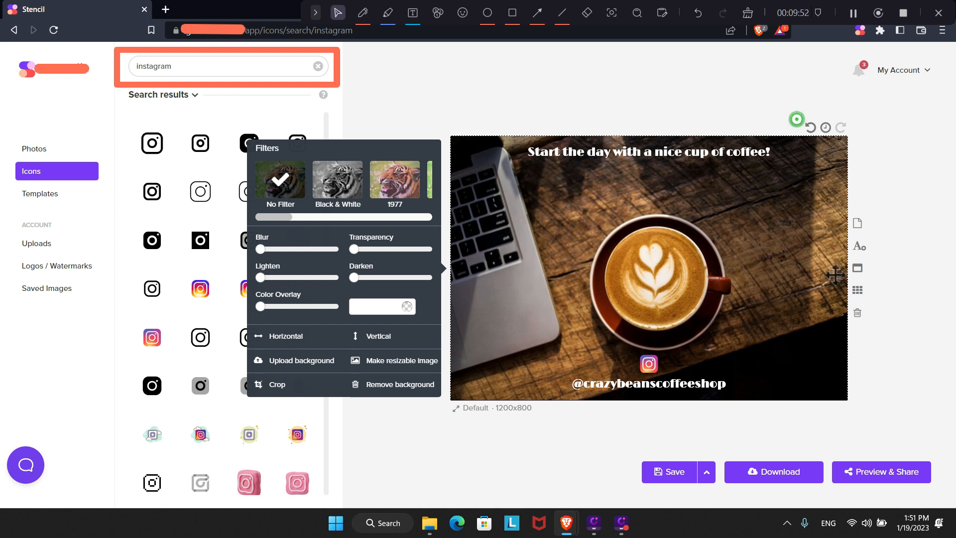
pyautogui.moveTo(648, 363); pyautogui.dragTo(563, 391)
pyautogui.click(581, 321)
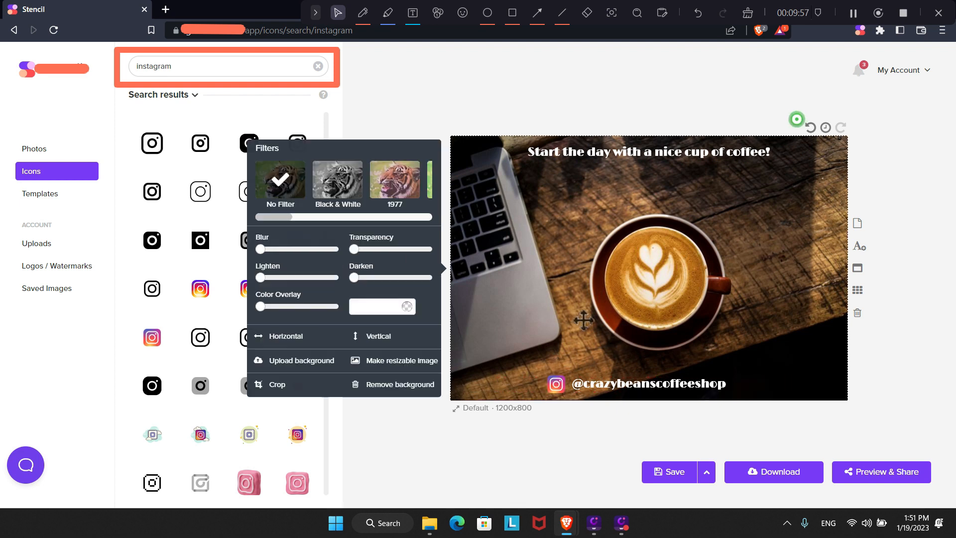
pyautogui.click(372, 106)
pyautogui.moveTo(207, 68); pyautogui.dragTo(132, 65)
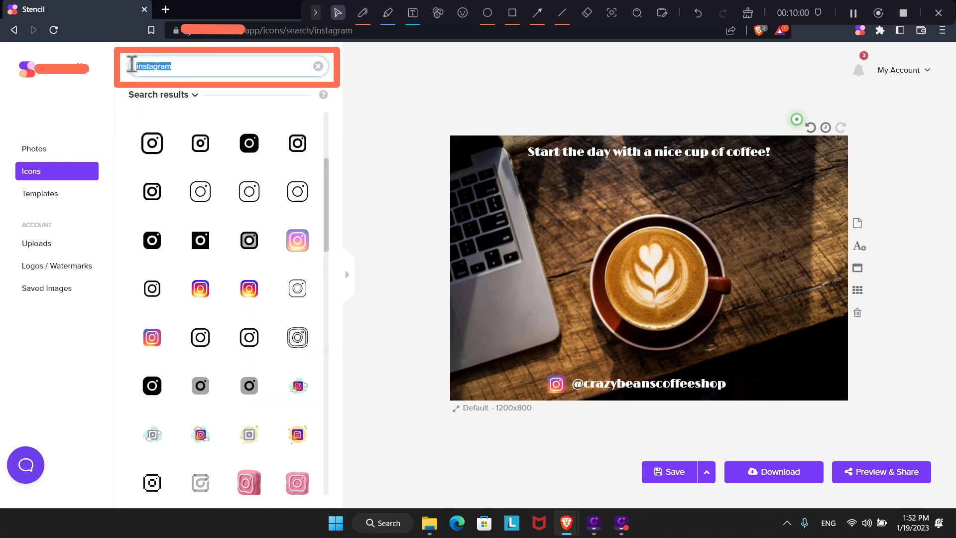
pyautogui.write('pinteres')
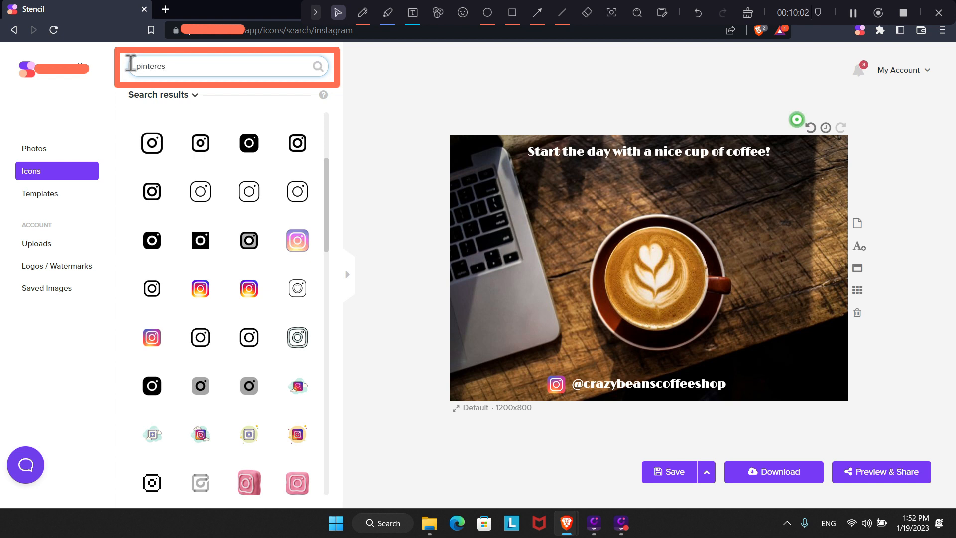
pyautogui.write('t')
pyautogui.press('Return')
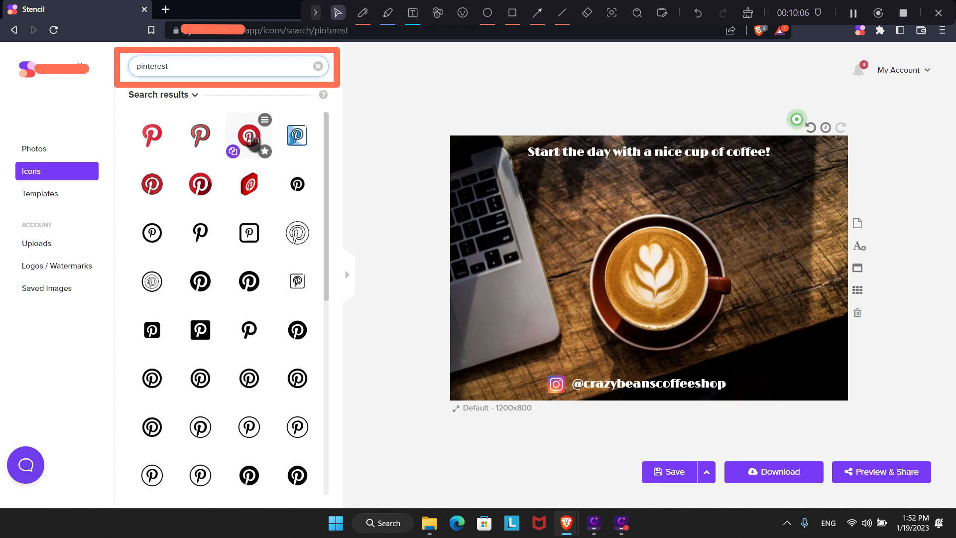
pyautogui.click(249, 135)
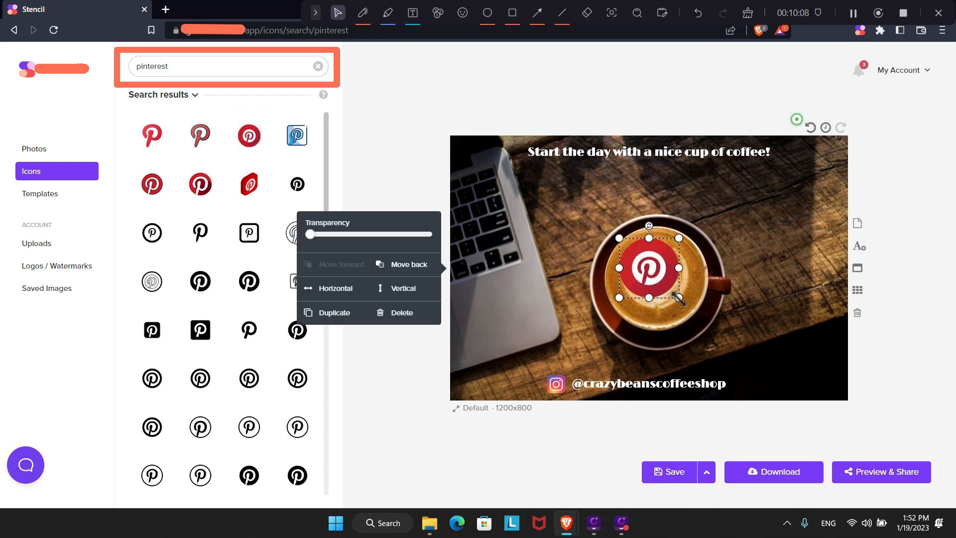
pyautogui.moveTo(679, 298); pyautogui.dragTo(749, 394)
pyautogui.click(793, 332)
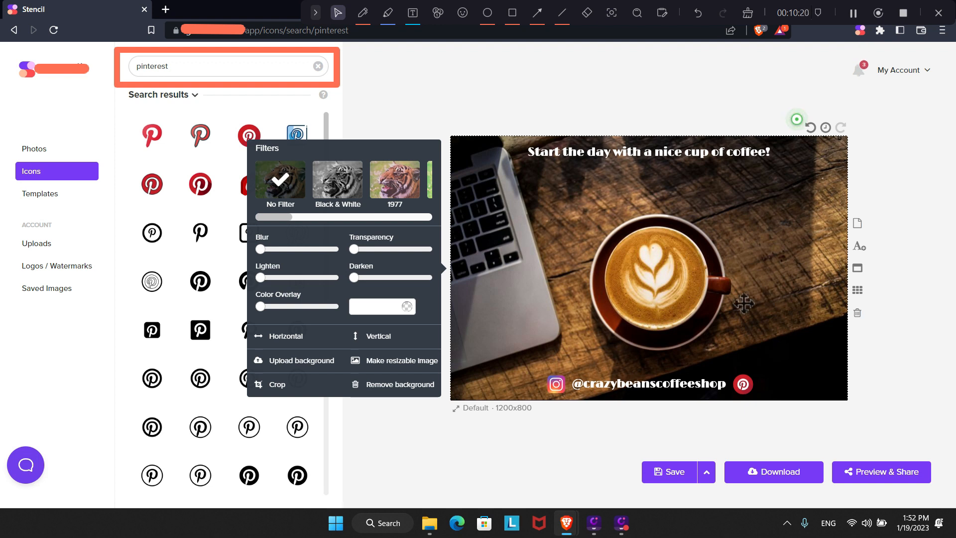
pyautogui.click(530, 457)
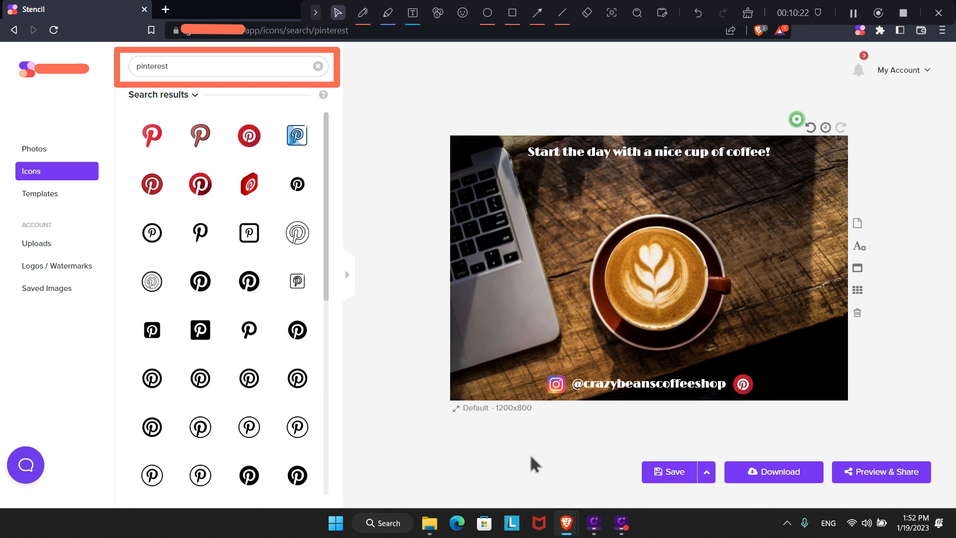
# Preview the graphic as a Facebook post on desktop and phone.
pyautogui.click(902, 477)
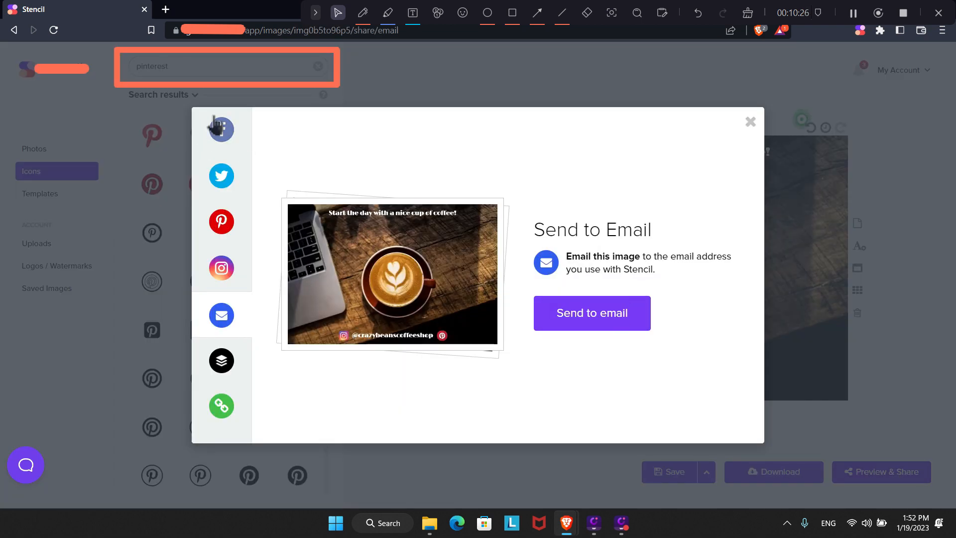
pyautogui.click(223, 132)
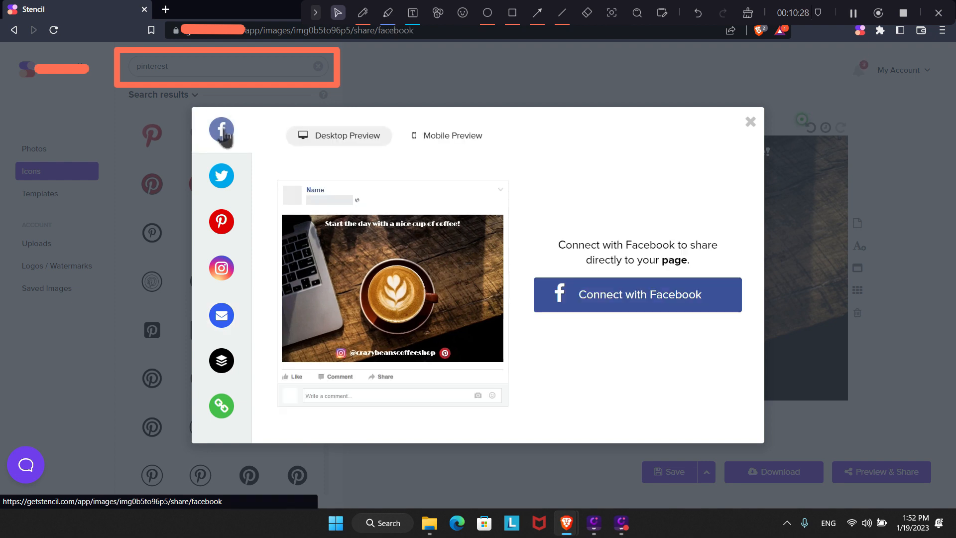
pyautogui.click(434, 136)
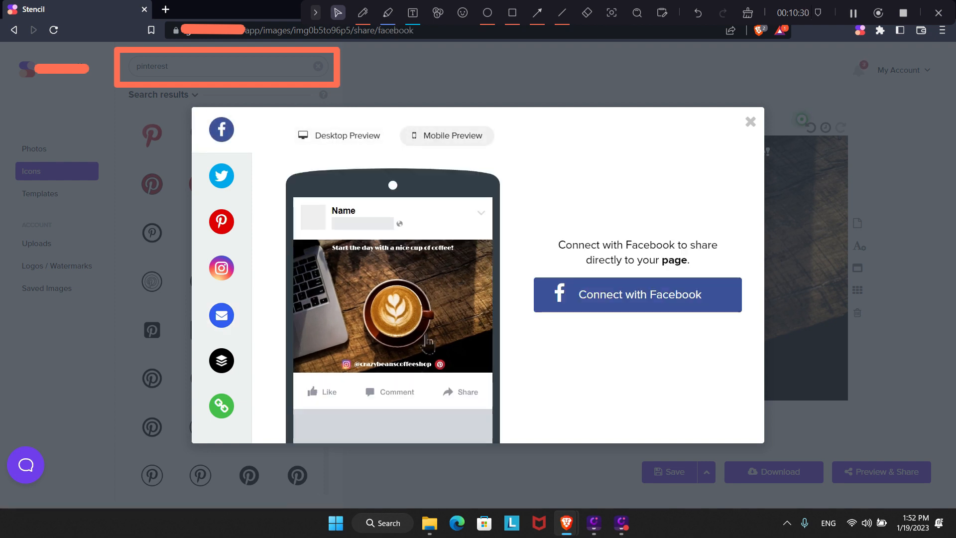
pyautogui.click(336, 135)
pyautogui.click(454, 141)
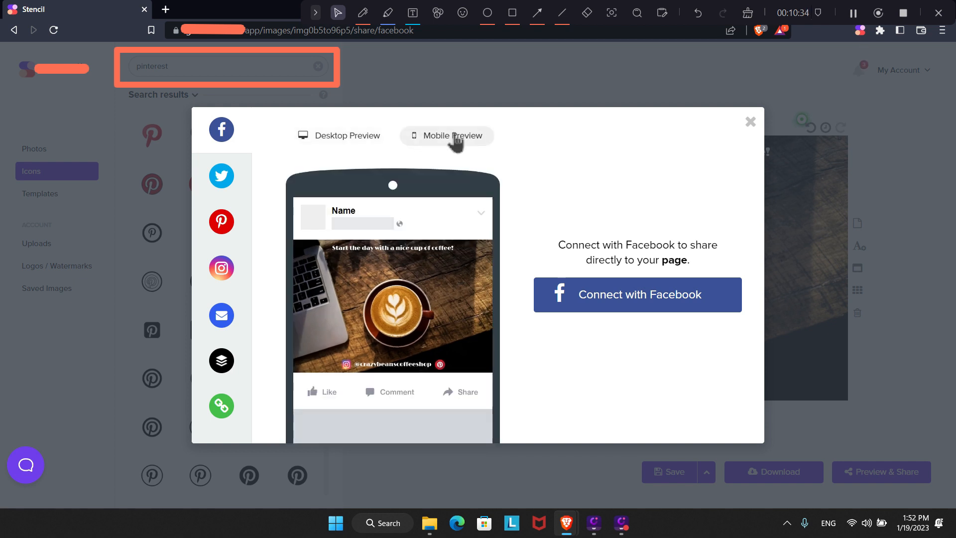
# Check the Twitter and Pinterest previews on phone and desktop, then close the preview.
pyautogui.click(225, 179)
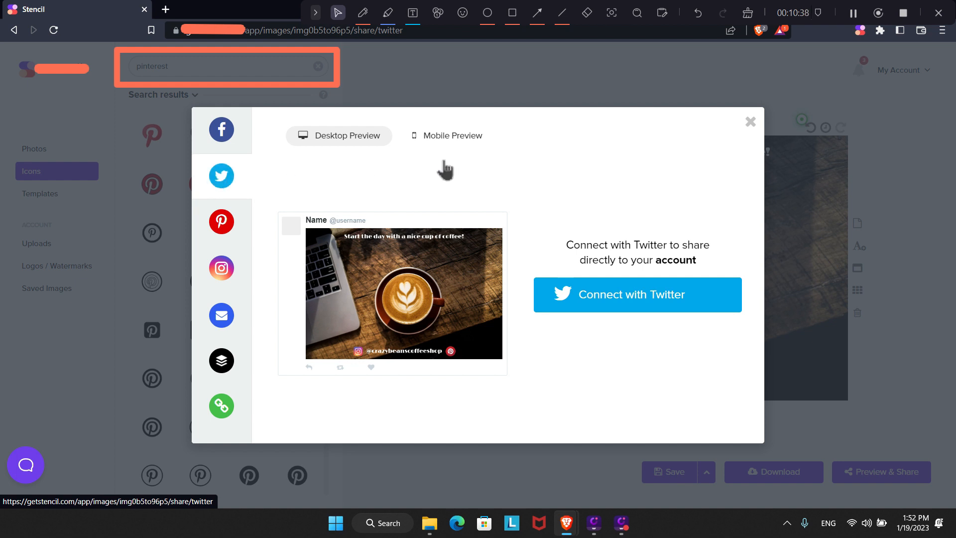
pyautogui.click(446, 135)
pyautogui.click(361, 142)
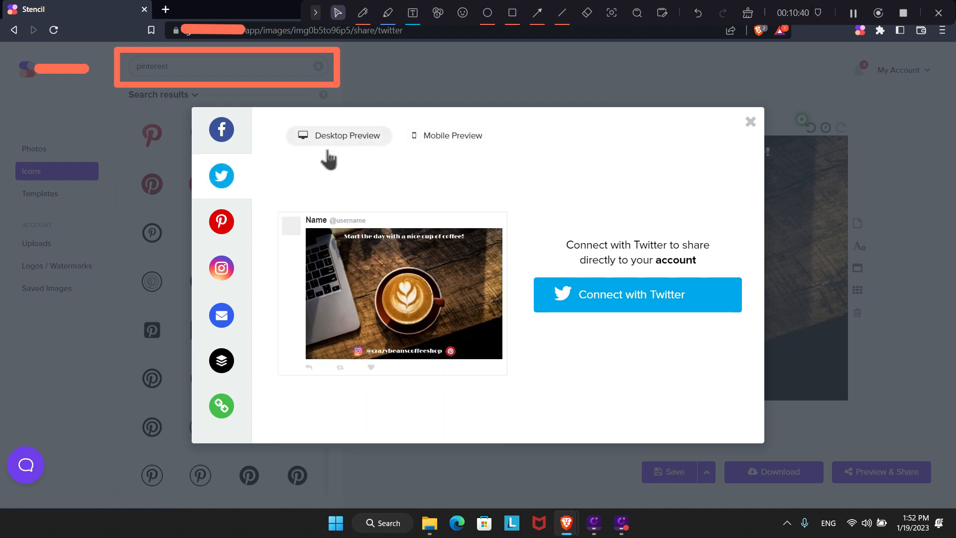
pyautogui.click(223, 222)
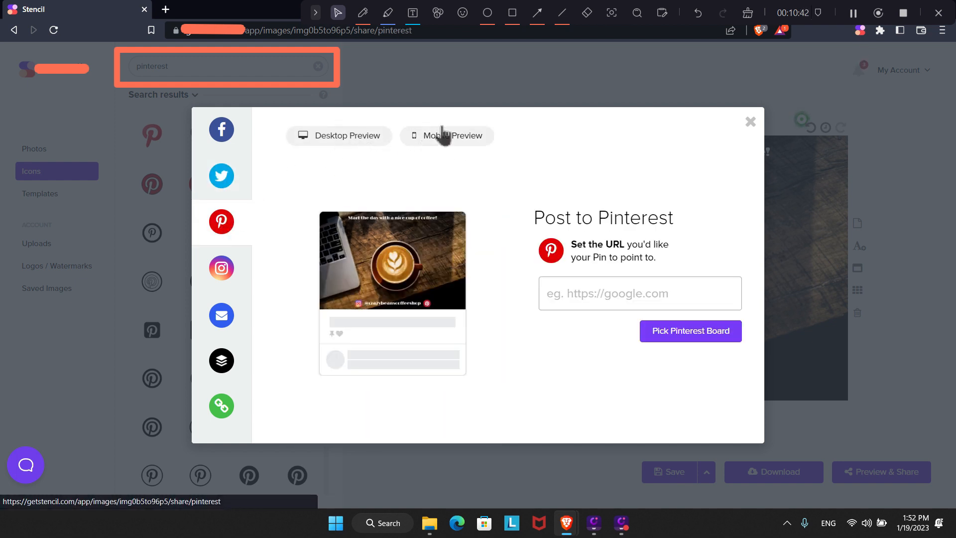
pyautogui.click(454, 136)
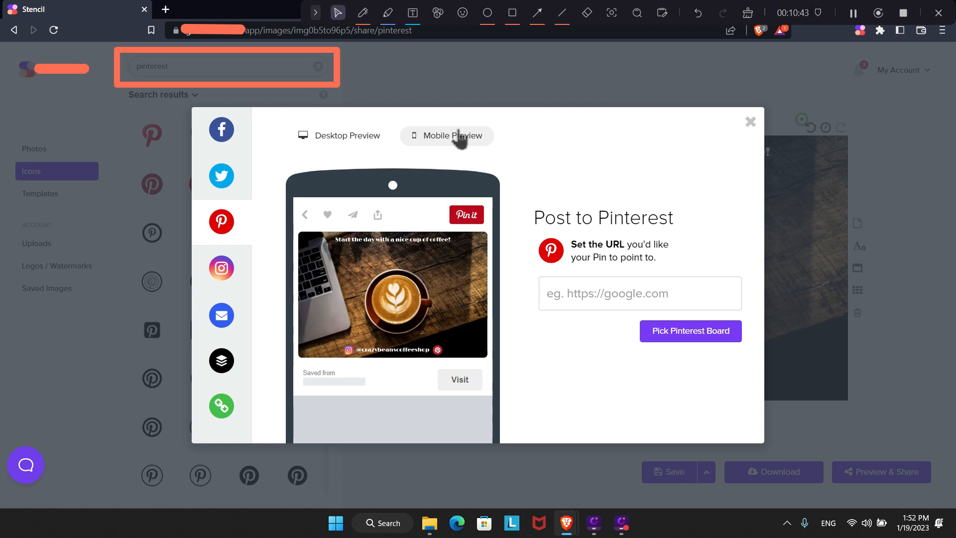
pyautogui.click(351, 139)
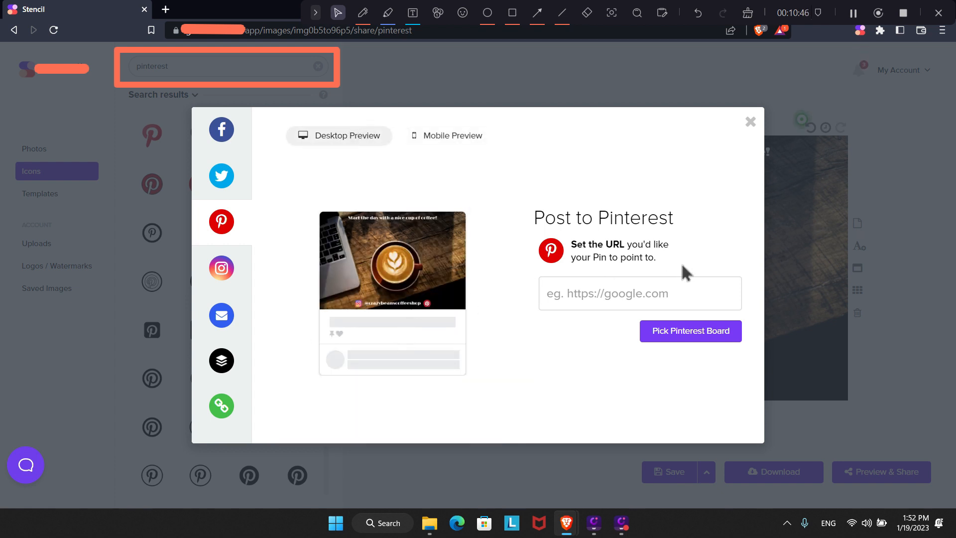
pyautogui.click(749, 122)
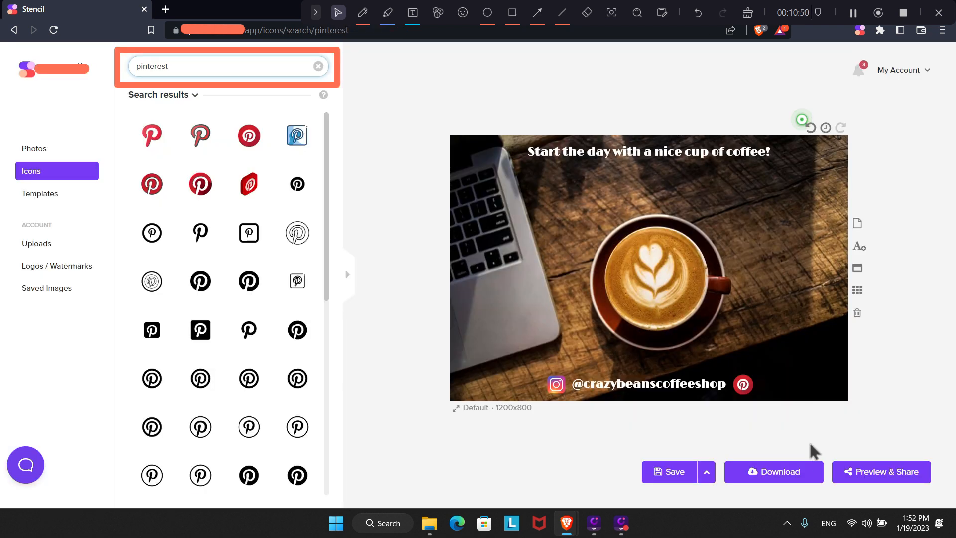
# Download the graphic as a 1200 x 800 JPG, stencil.default.jpg, into Downloads and open it.
pyautogui.click(786, 476)
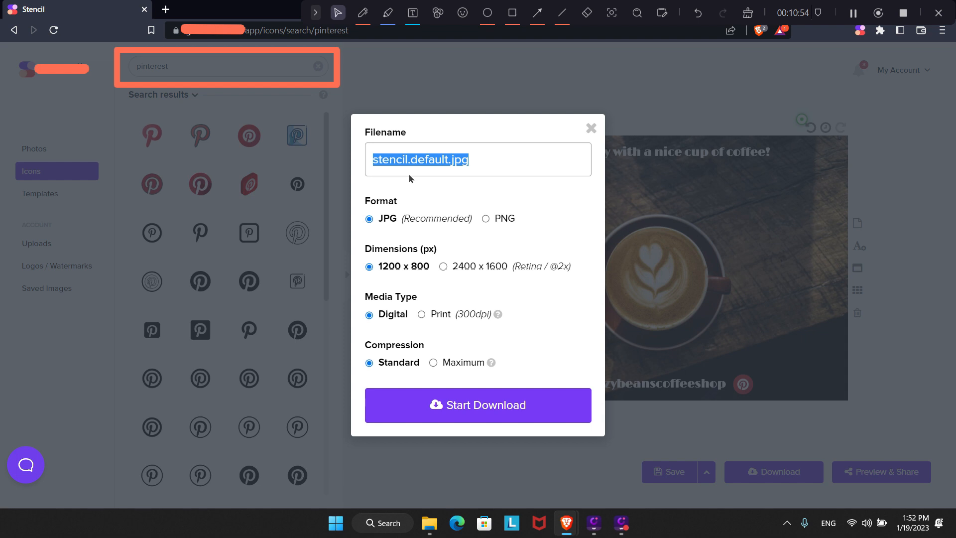
pyautogui.click(482, 406)
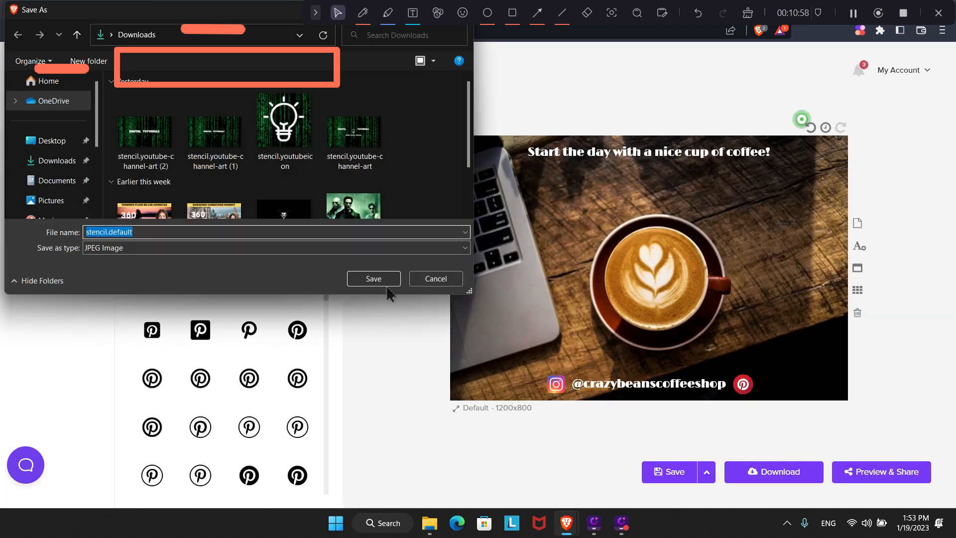
pyautogui.click(386, 284)
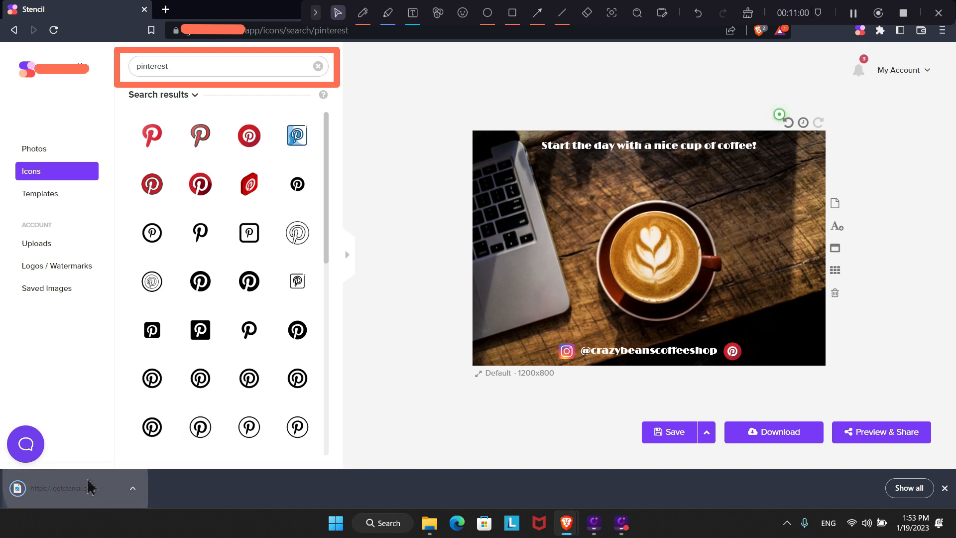
pyautogui.click(90, 487)
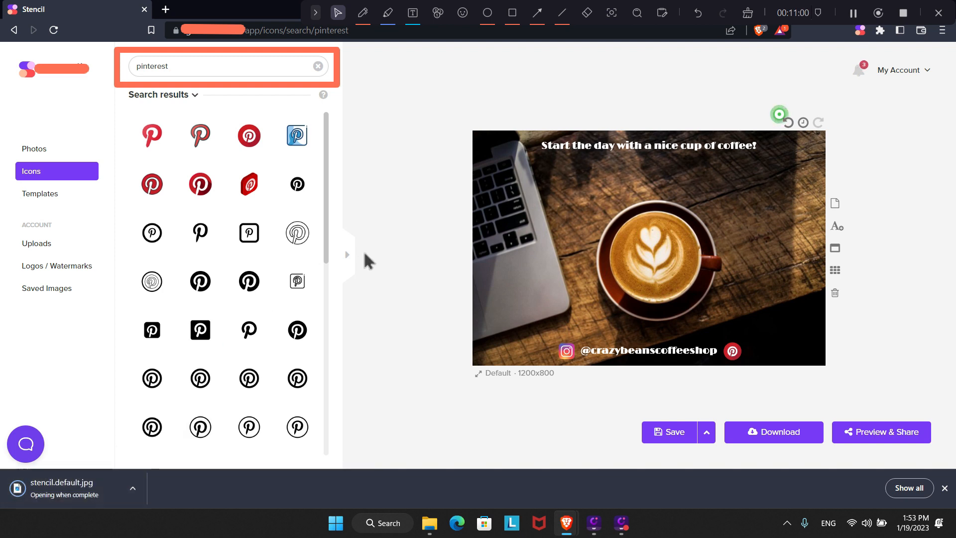
pyautogui.click(133, 488)
pyautogui.click(155, 411)
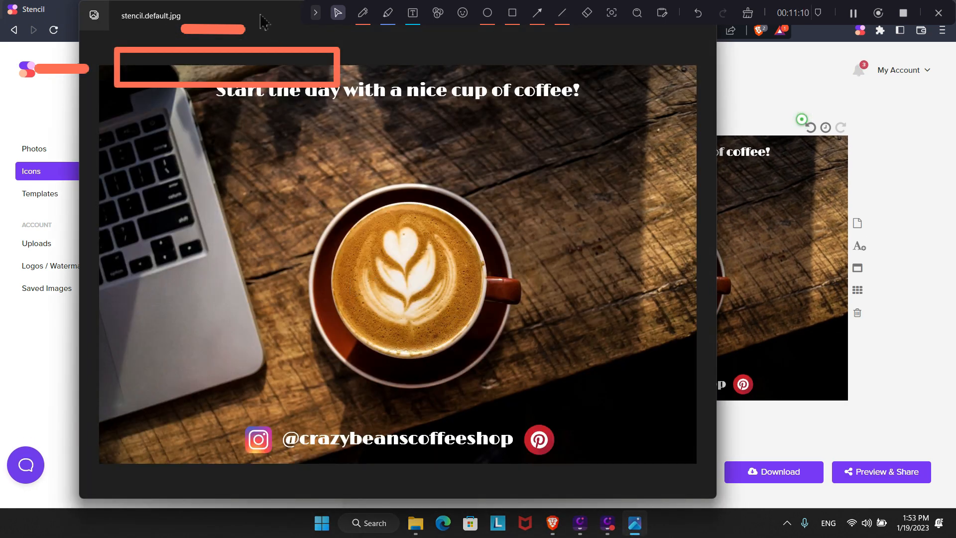
pyautogui.moveTo(263, 22); pyautogui.dragTo(528, 42)
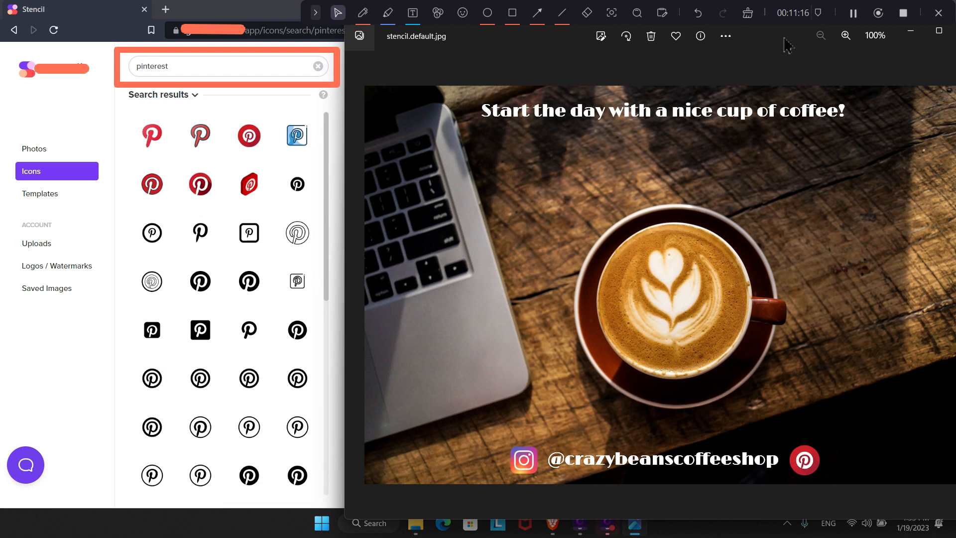
pyautogui.moveTo(778, 40); pyautogui.dragTo(752, 45)
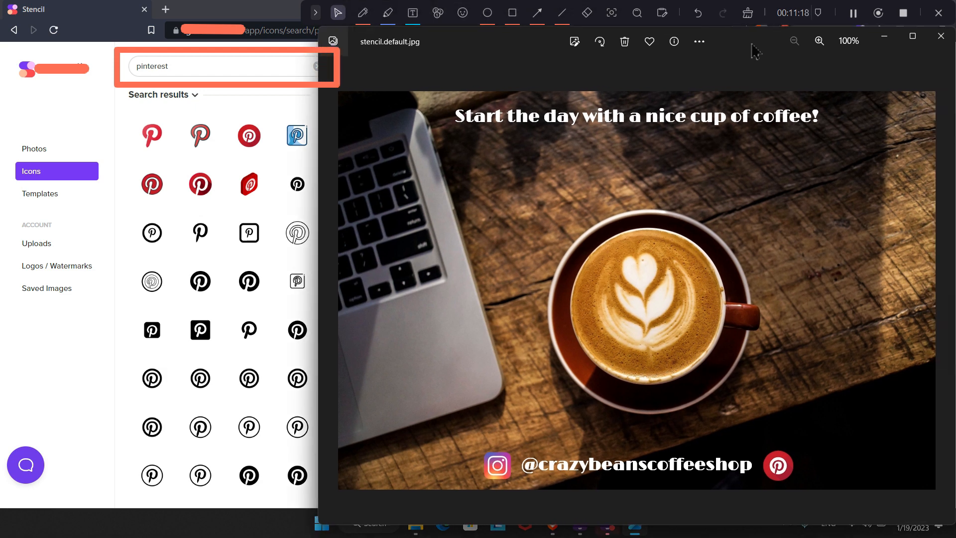
pyautogui.click(940, 37)
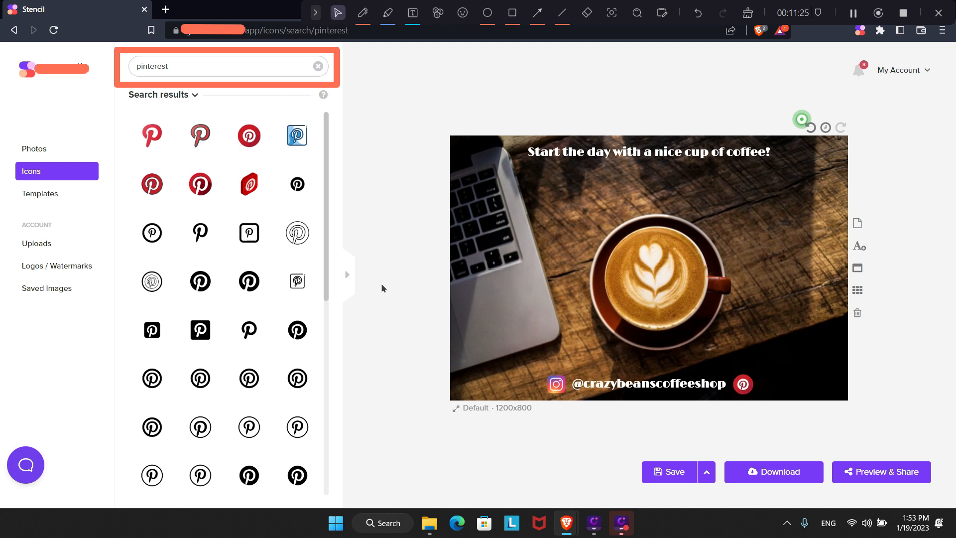
# Load the Good Morning World template from a 'coffee' template search.
pyautogui.click(56, 199)
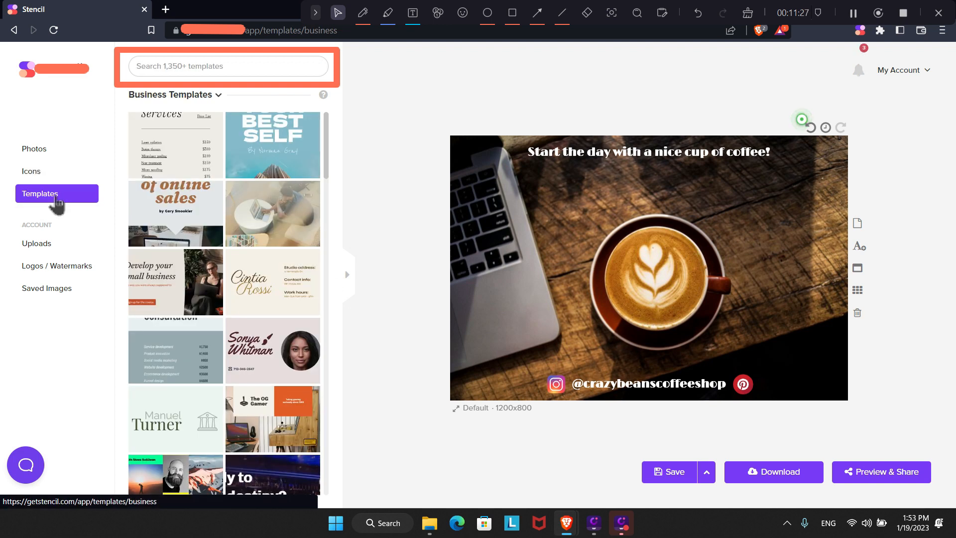
pyautogui.click(199, 68)
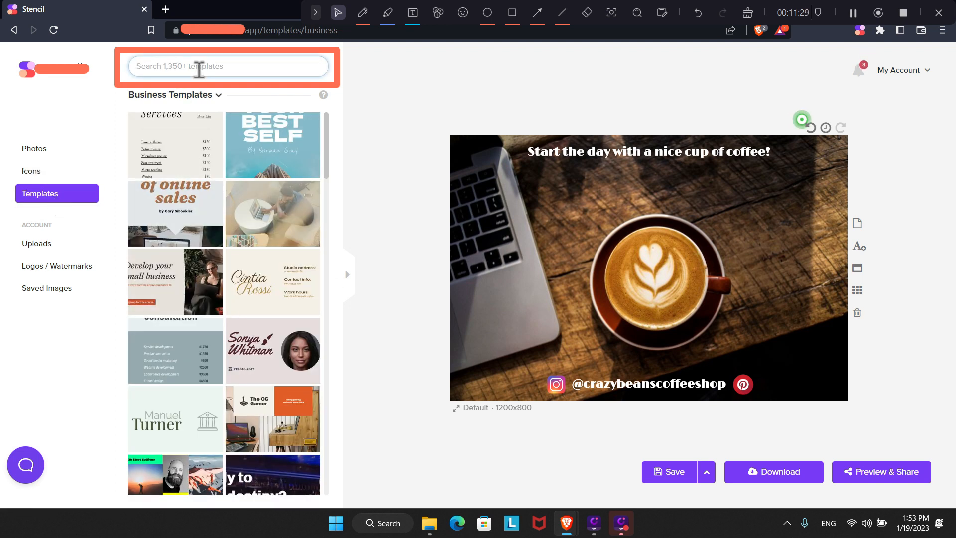
pyautogui.write('coffee')
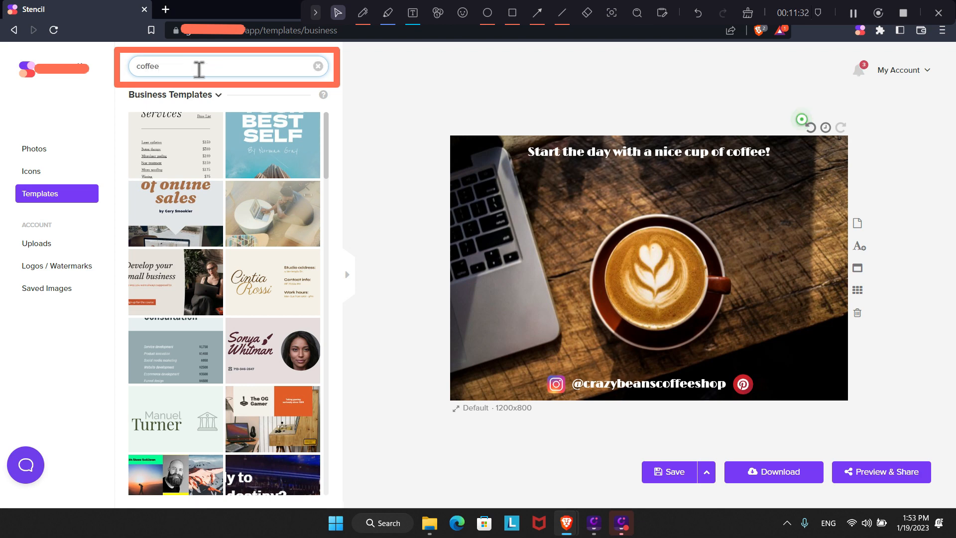
pyautogui.press('Return')
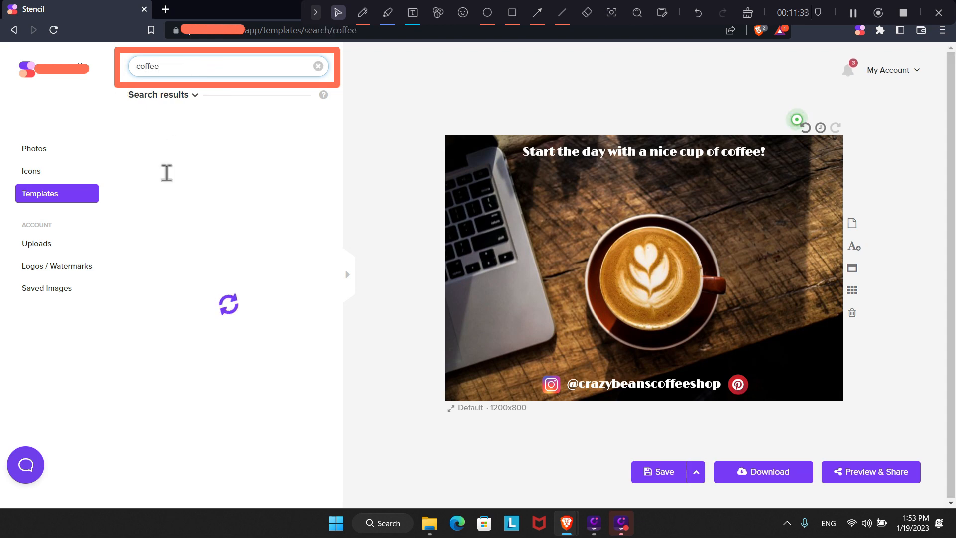
pyautogui.scroll(-3, 231, 324)
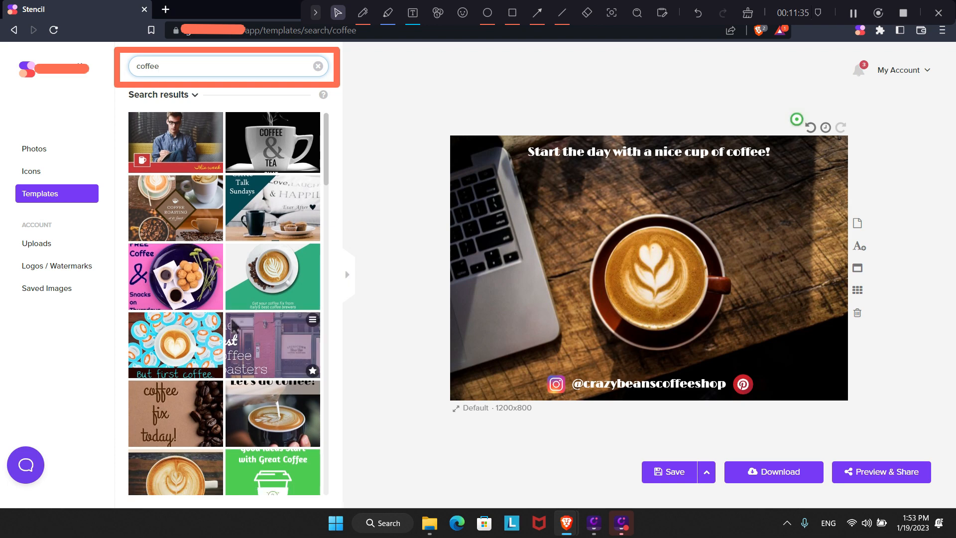
pyautogui.scroll(-5, 259, 308)
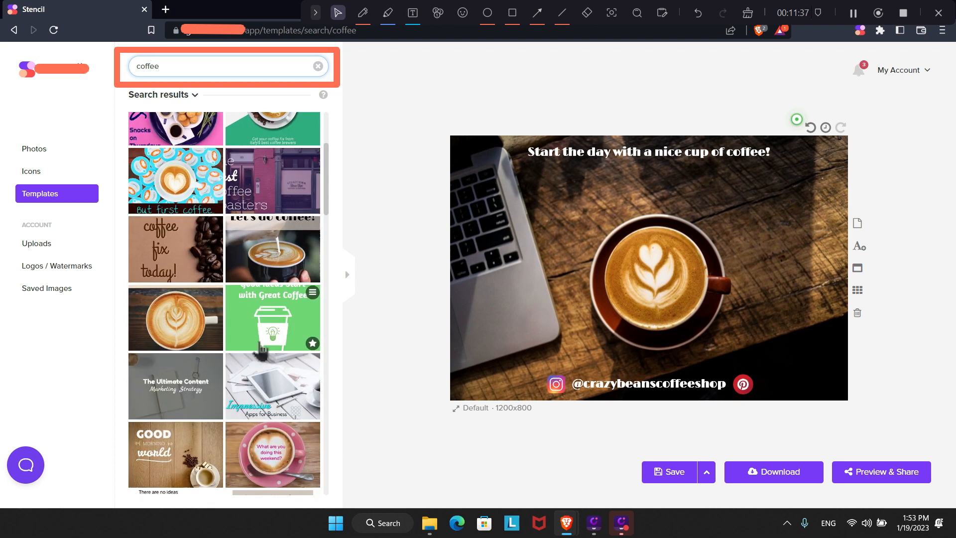
pyautogui.click(267, 244)
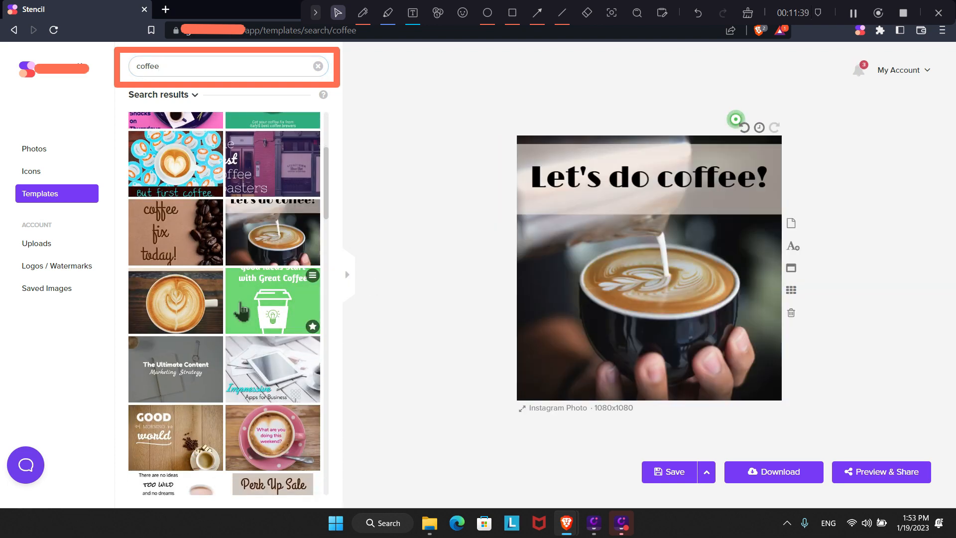
pyautogui.scroll(-2, 235, 347)
pyautogui.scroll(-1, 235, 348)
pyautogui.click(179, 249)
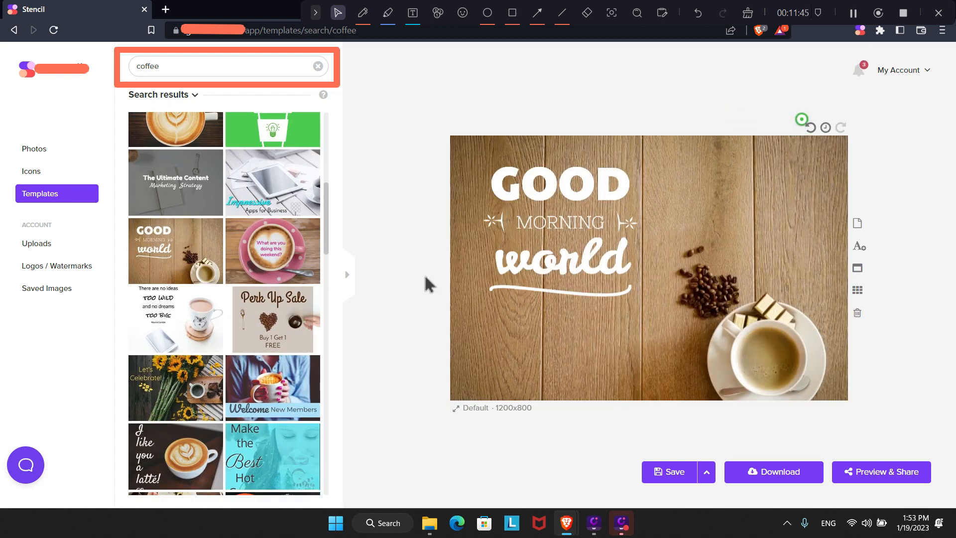
# Add a text box below the word 'world' and reduce its text size.
pyautogui.click(860, 247)
pyautogui.moveTo(634, 271); pyautogui.dragTo(559, 364)
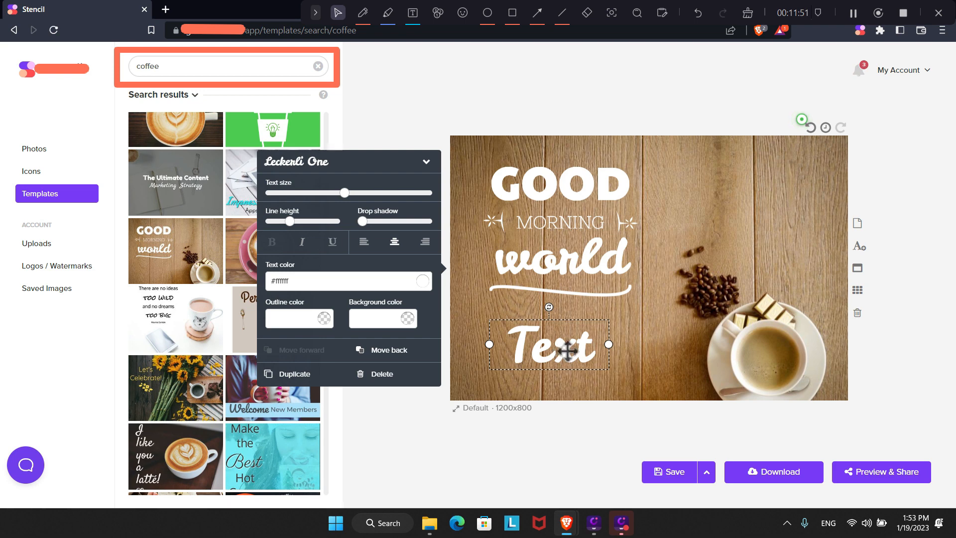
pyautogui.moveTo(344, 193); pyautogui.dragTo(294, 197)
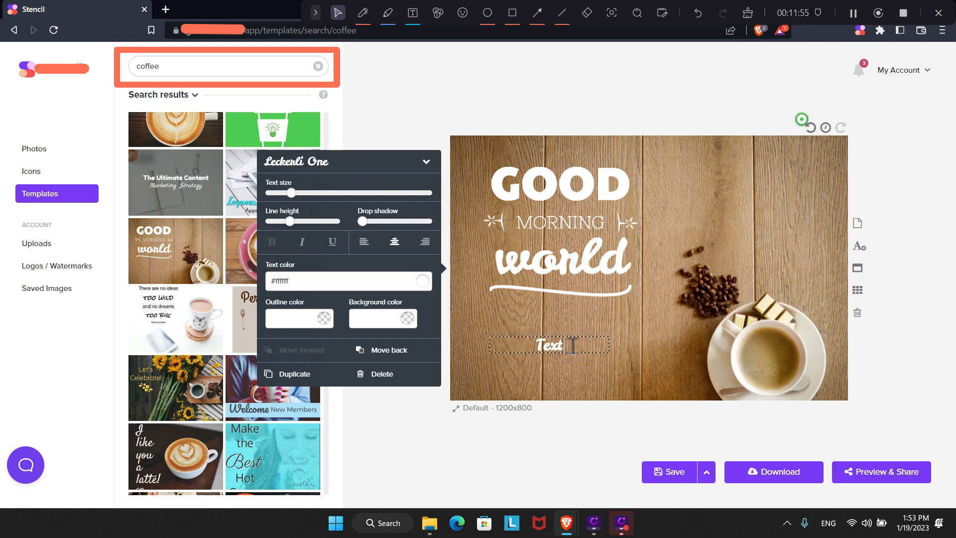
pyautogui.doubleClick(550, 345)
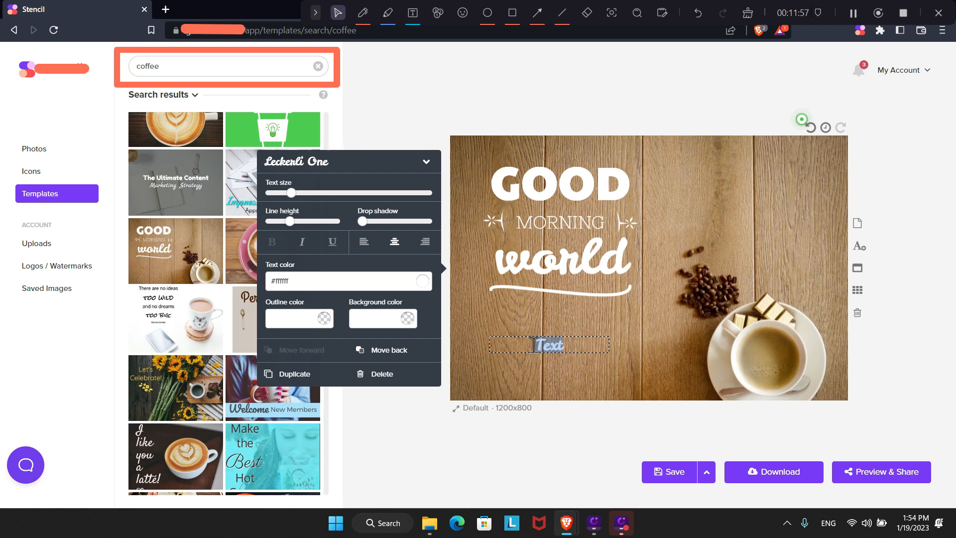
pyautogui.write('@crazybeans')
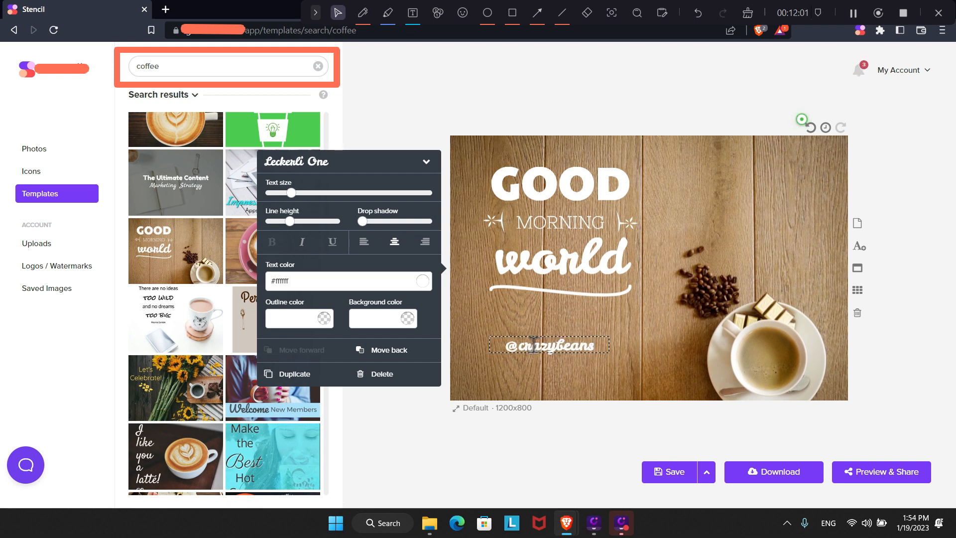
pyautogui.write('coffees')
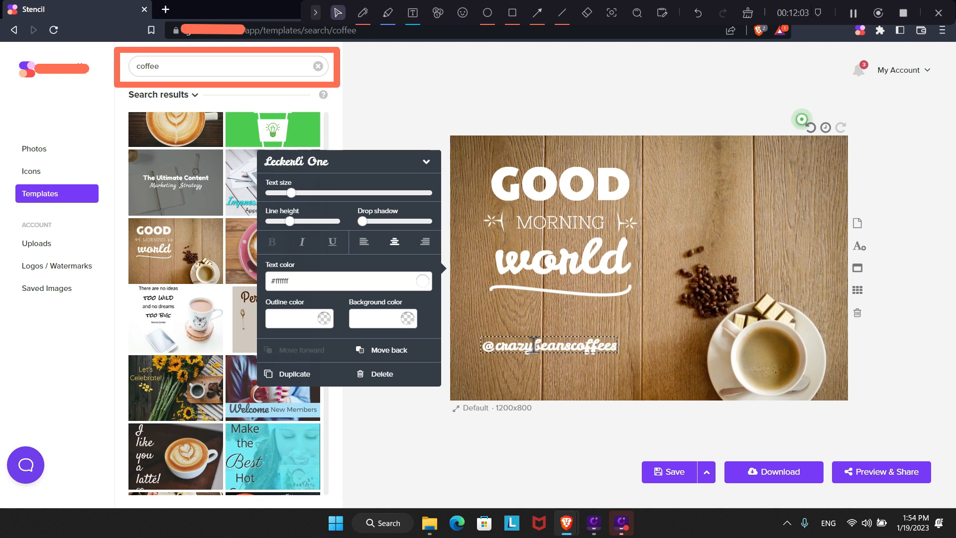
pyautogui.write('hop')
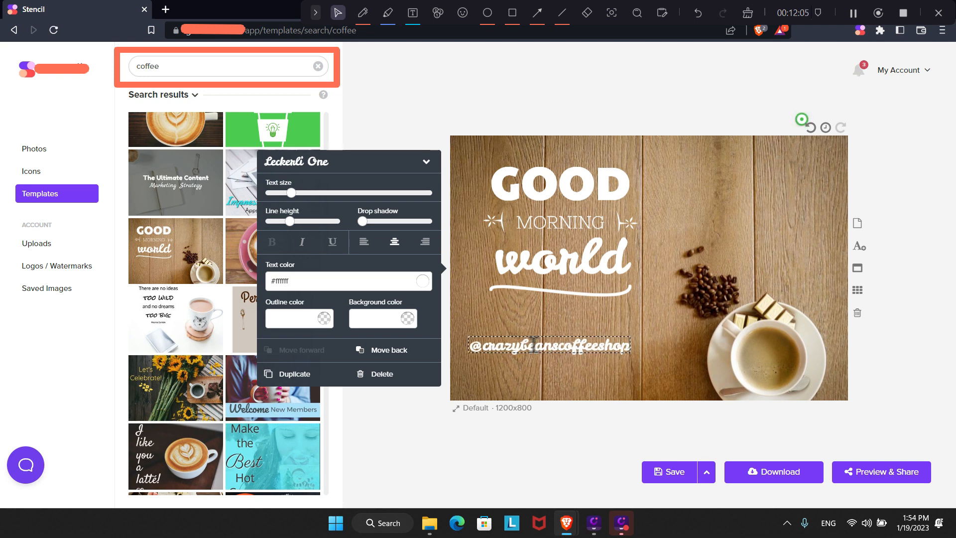
pyautogui.click(346, 164)
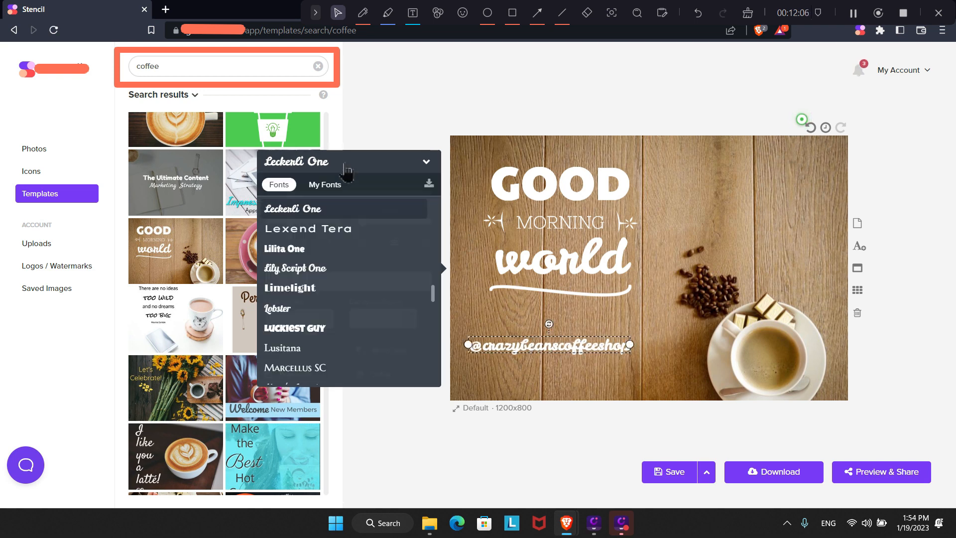
pyautogui.click(314, 291)
pyautogui.moveTo(517, 344); pyautogui.dragTo(544, 381)
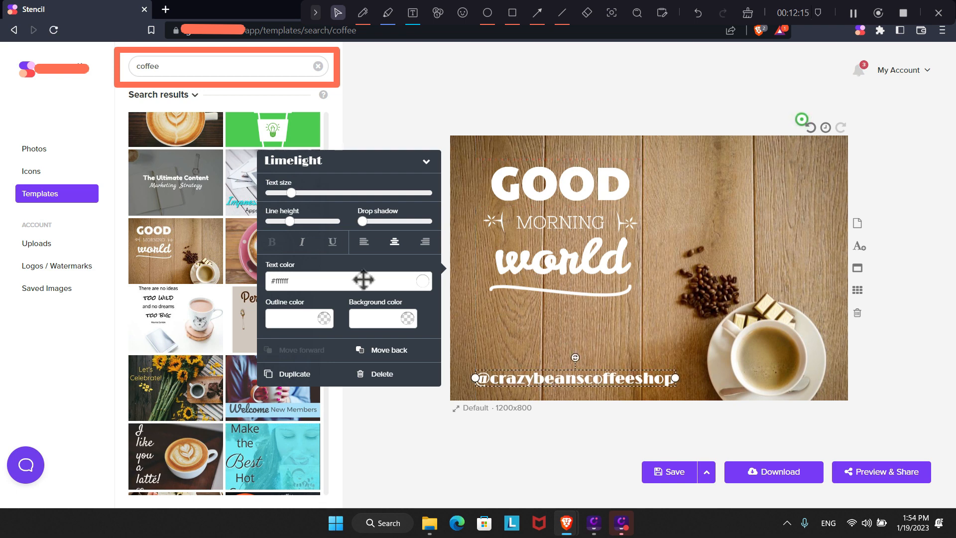
pyautogui.moveTo(287, 197)
pyautogui.moveTo(294, 198); pyautogui.dragTo(283, 201)
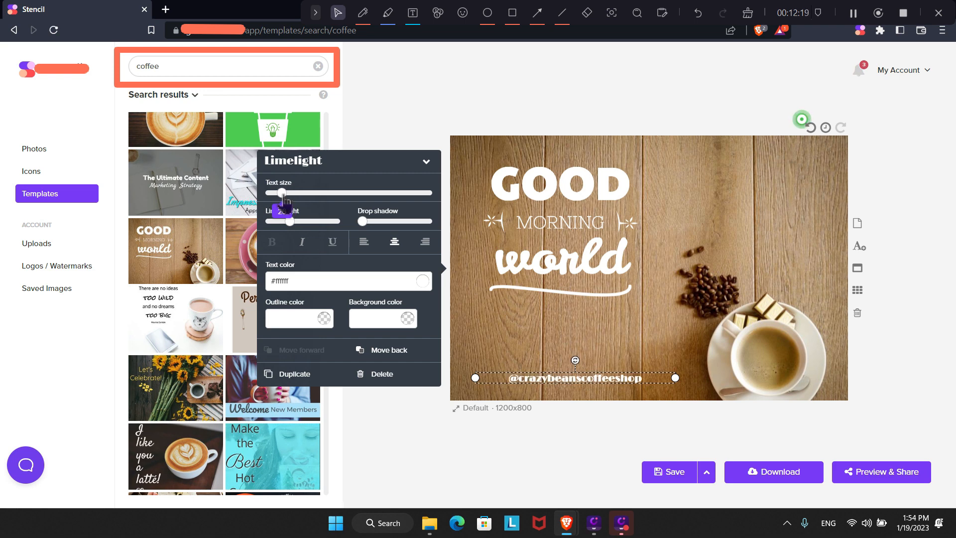
pyautogui.moveTo(584, 387); pyautogui.dragTo(566, 393)
# Add the red Pinterest icon, shrunk to a tiny size, just above the handle caption.
pyautogui.click(421, 134)
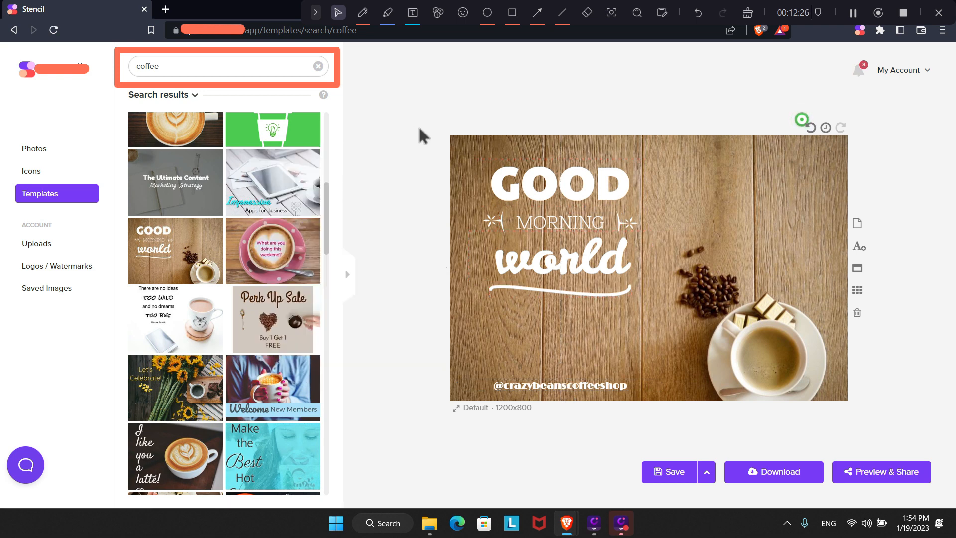
pyautogui.click(68, 174)
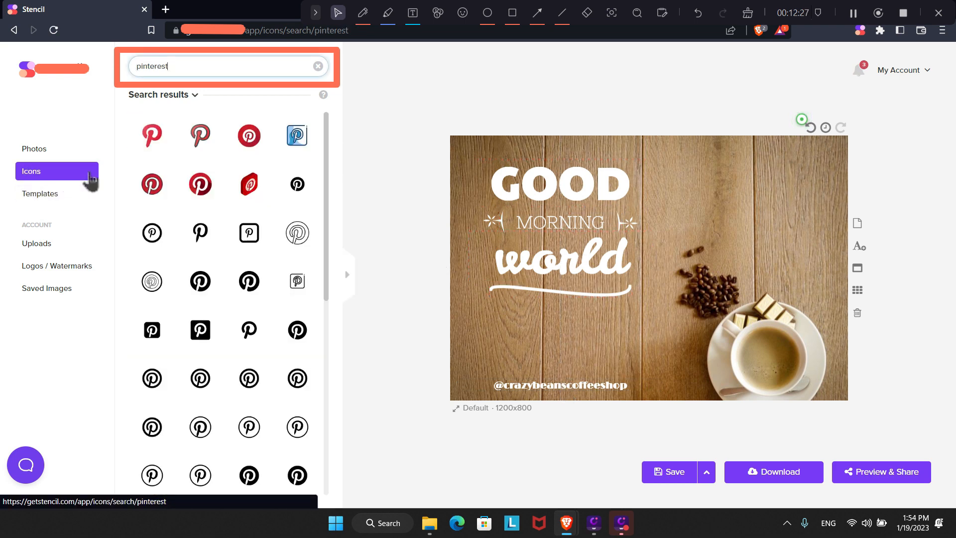
pyautogui.click(248, 142)
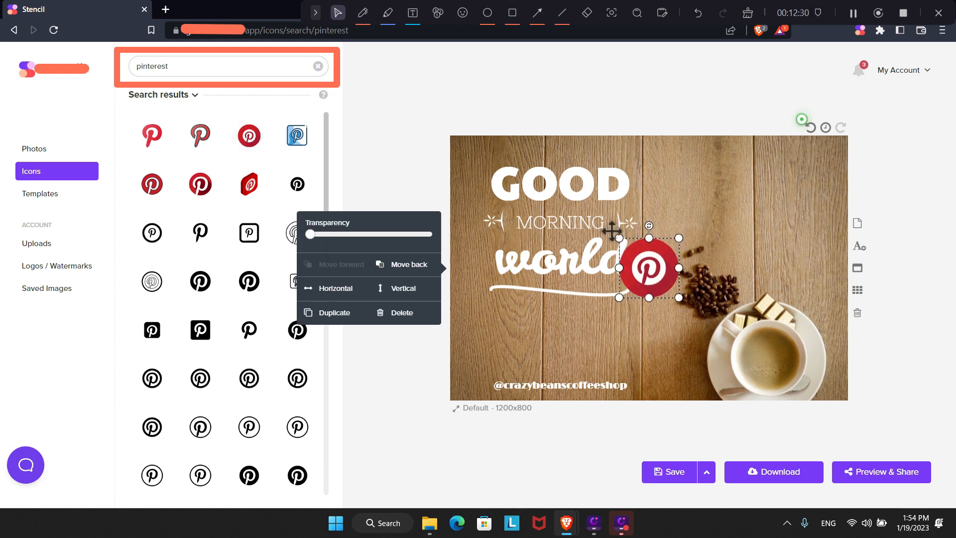
pyautogui.moveTo(617, 235); pyautogui.dragTo(561, 368)
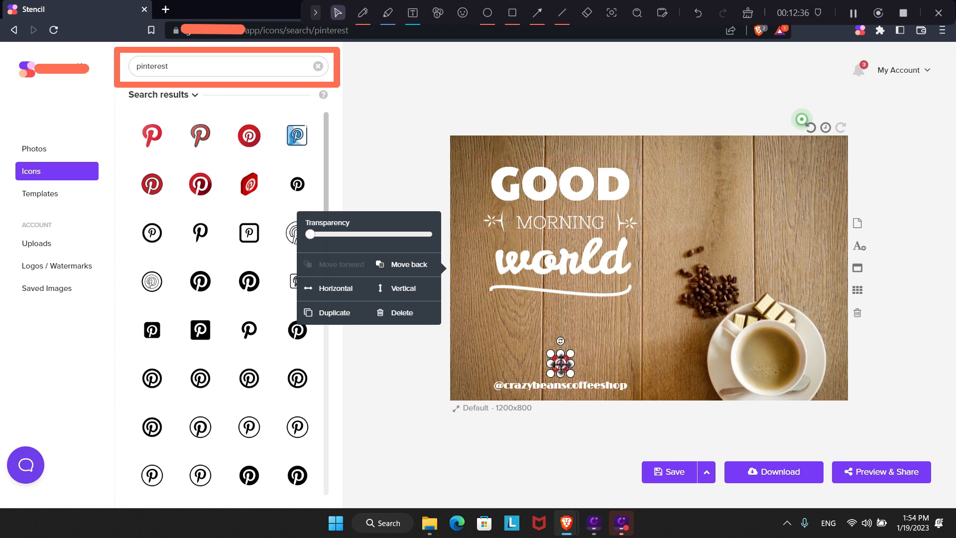
pyautogui.click(571, 129)
# Replace the icon search term with 'instagram' and run the search.
pyautogui.moveTo(202, 70); pyautogui.dragTo(122, 77)
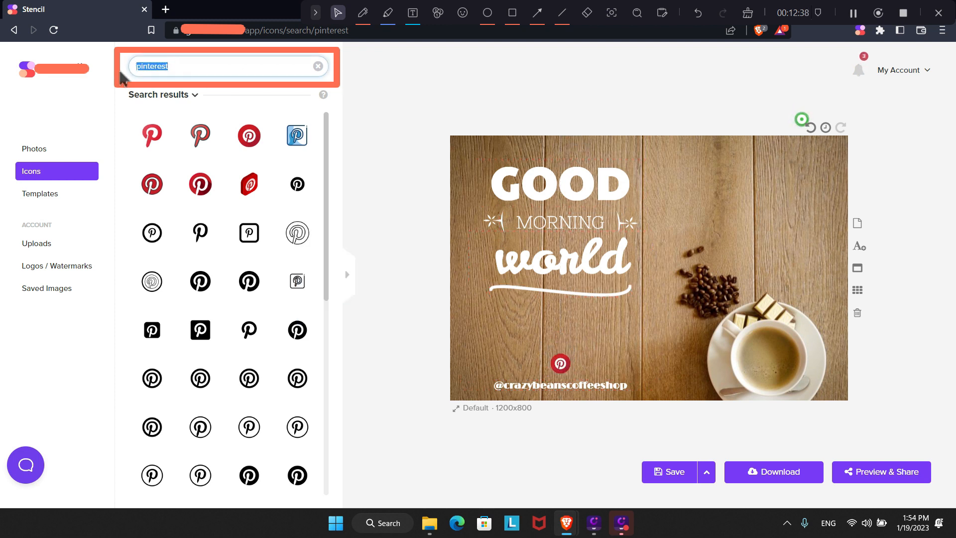
pyautogui.write('ins')
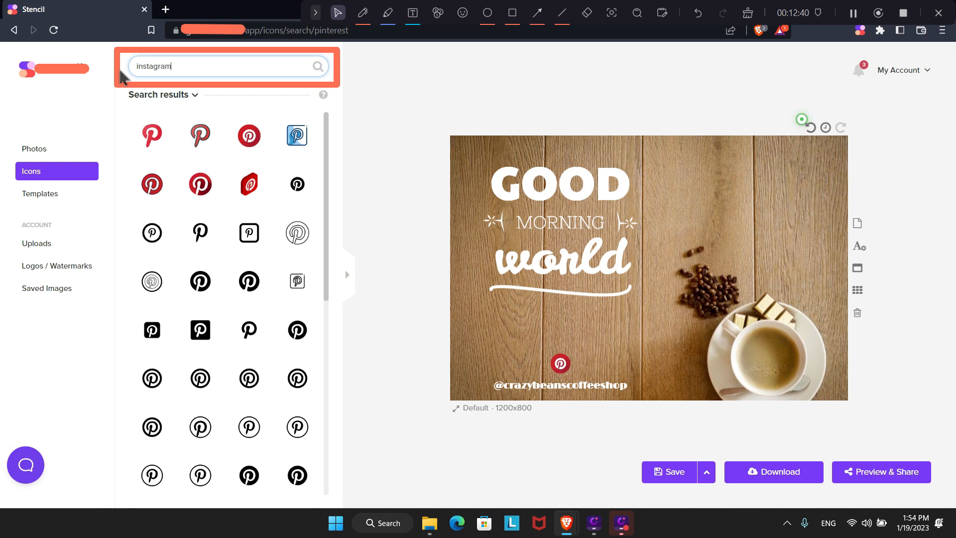
pyautogui.write('tagram')
pyautogui.press('Return')
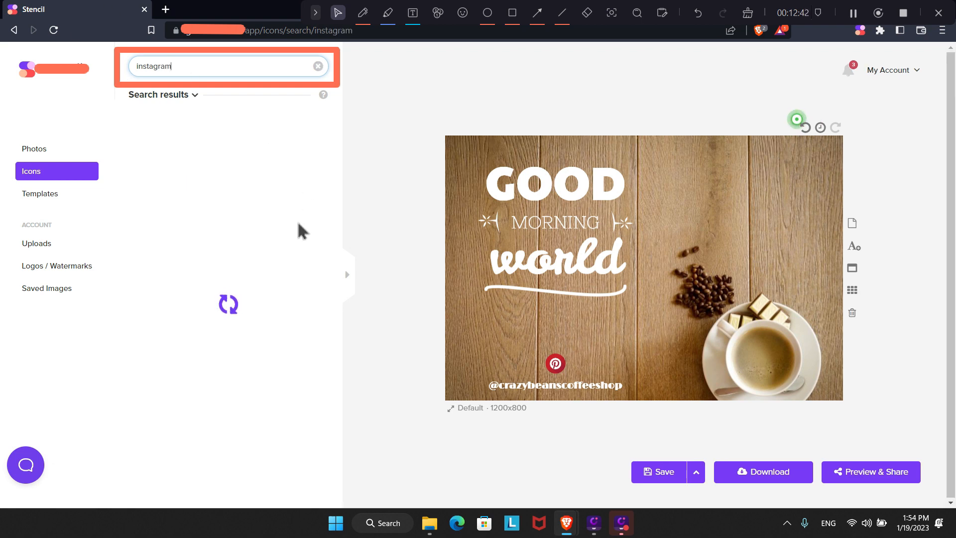
# Add the gradient Instagram icon and shrink it to a small size.
pyautogui.scroll(-4, 249, 234)
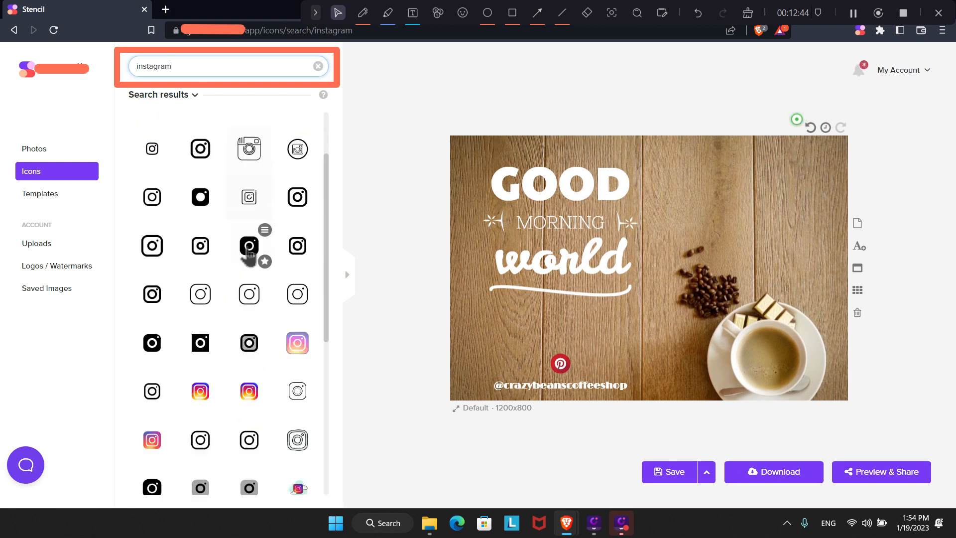
pyautogui.click(154, 339)
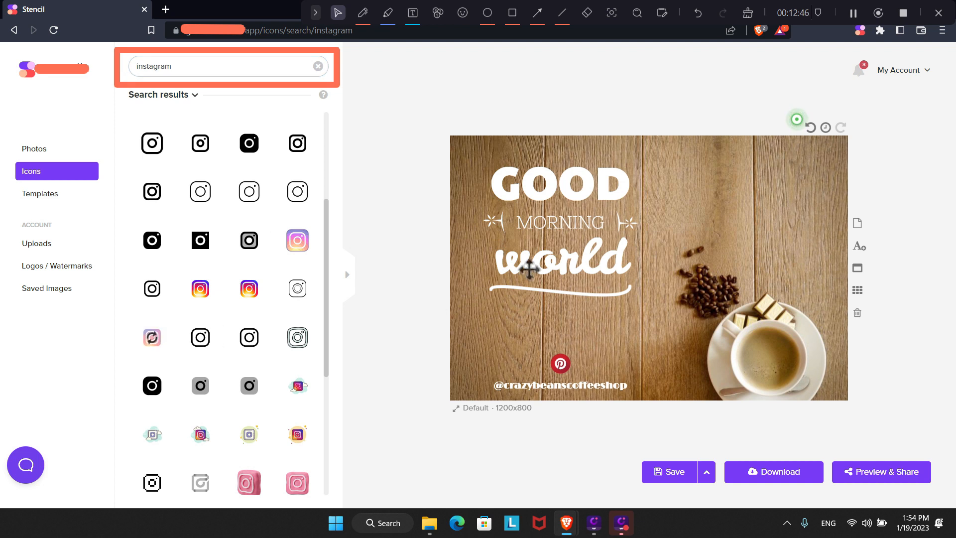
pyautogui.moveTo(619, 238); pyautogui.dragTo(565, 349)
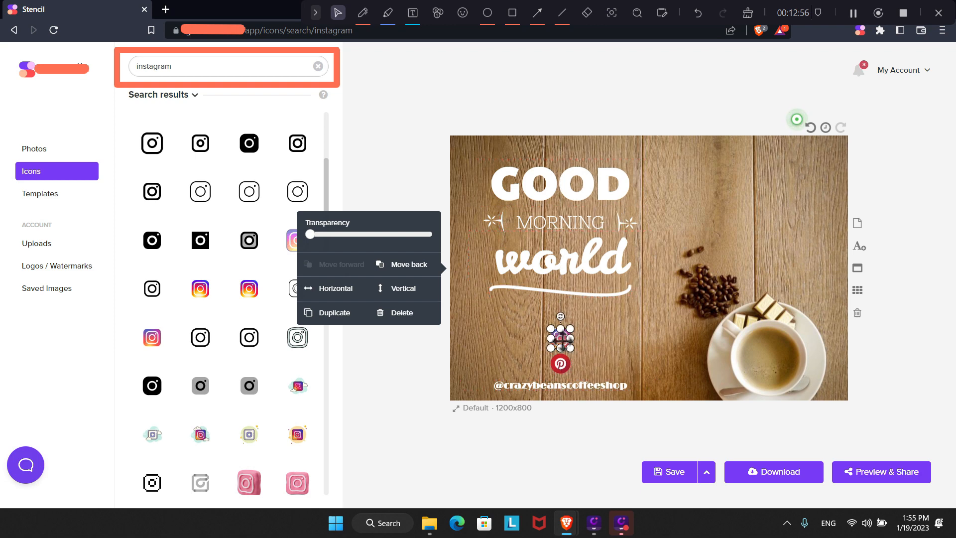
pyautogui.click(601, 341)
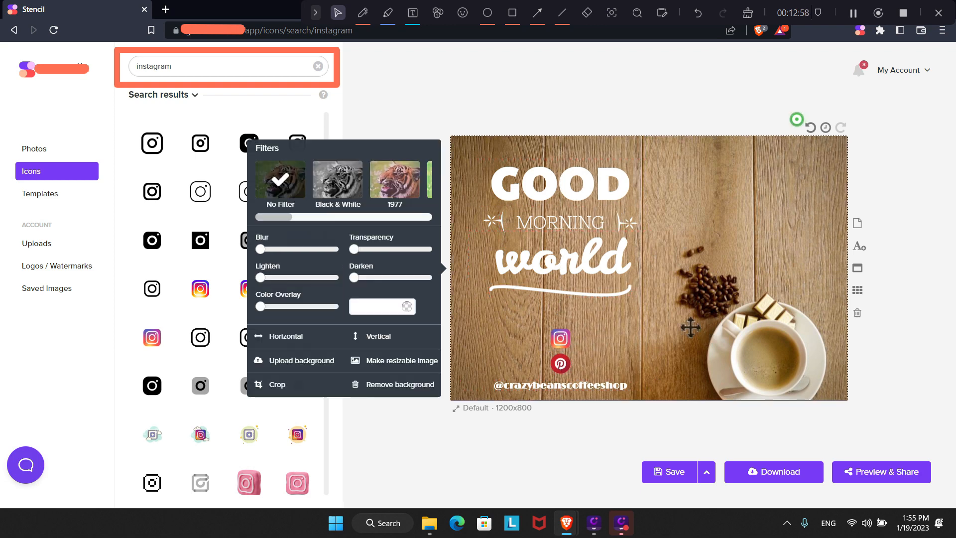
# Place the Instagram icon left of the handle caption and the Pinterest icon right of it.
pyautogui.click(941, 307)
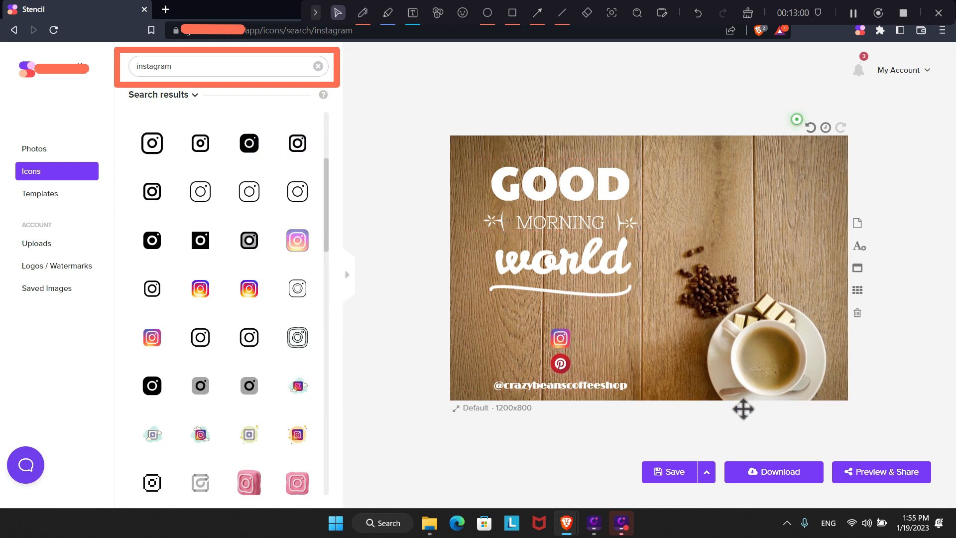
pyautogui.moveTo(562, 340); pyautogui.dragTo(481, 391)
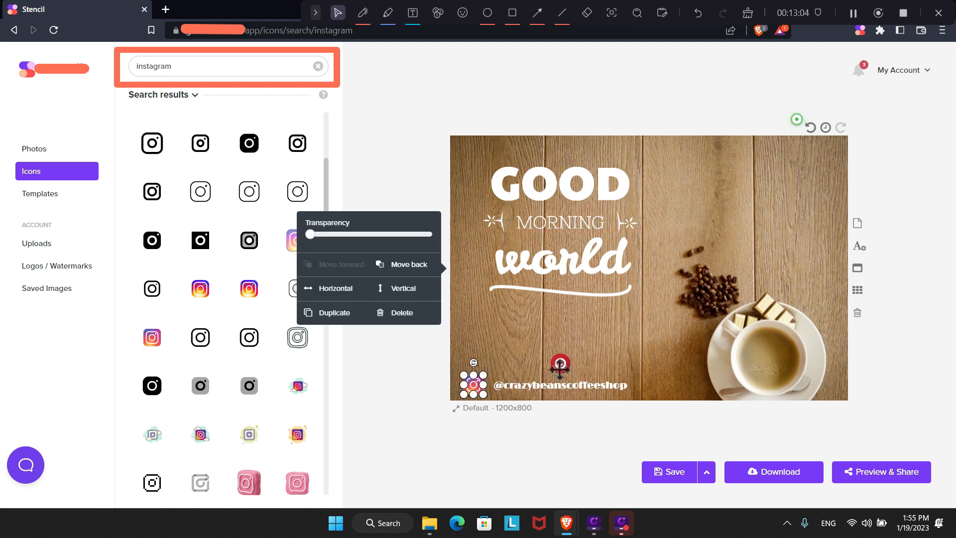
pyautogui.moveTo(561, 366); pyautogui.dragTo(649, 385)
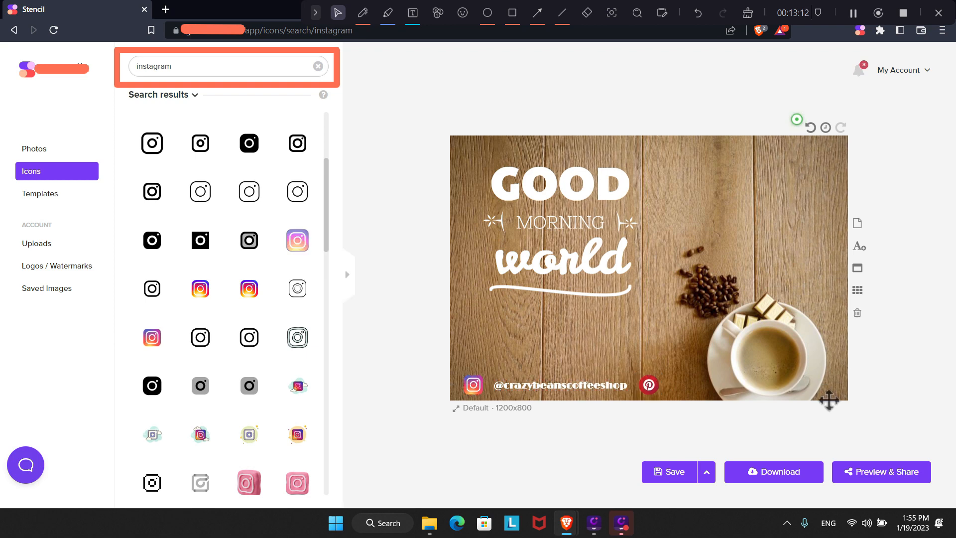
pyautogui.click(880, 481)
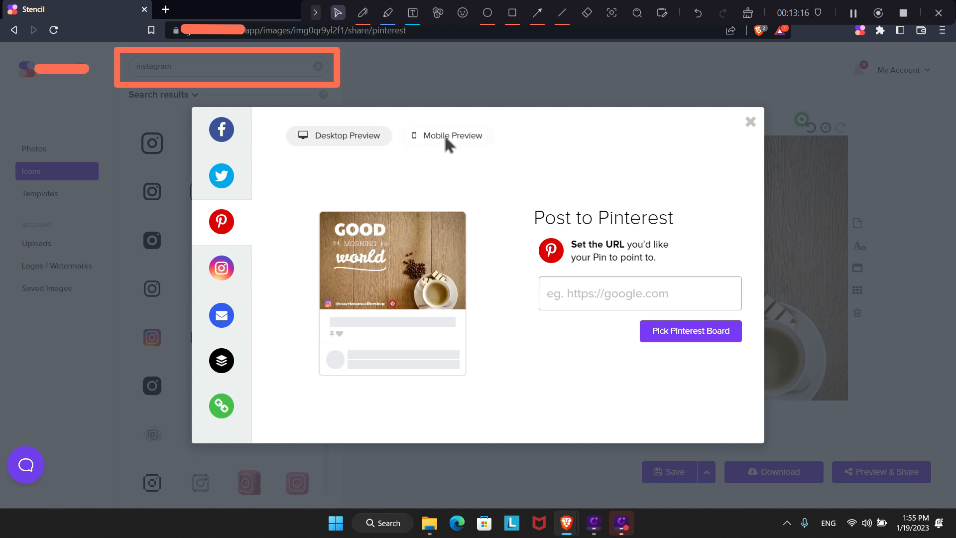
pyautogui.click(451, 139)
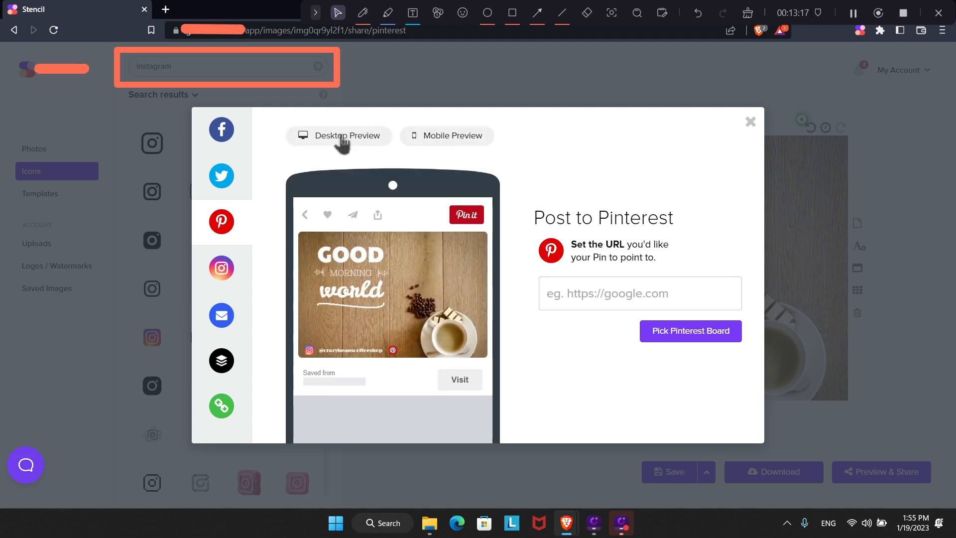
pyautogui.click(342, 141)
pyautogui.click(222, 130)
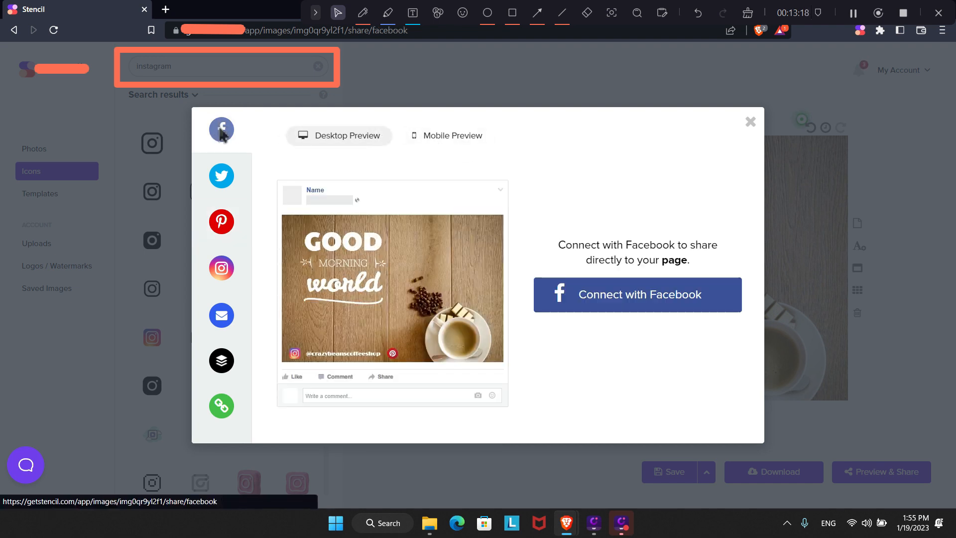
pyautogui.click(447, 142)
pyautogui.click(362, 140)
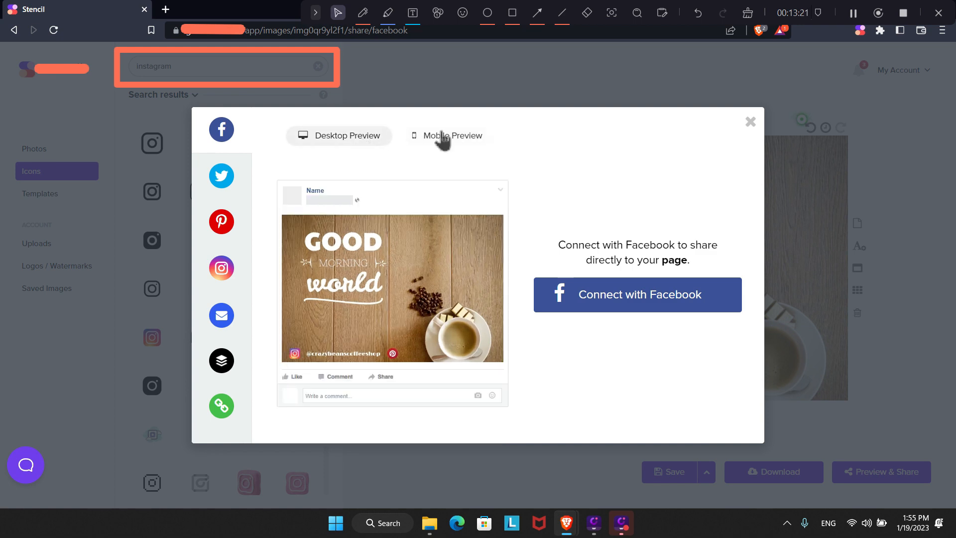
pyautogui.click(750, 121)
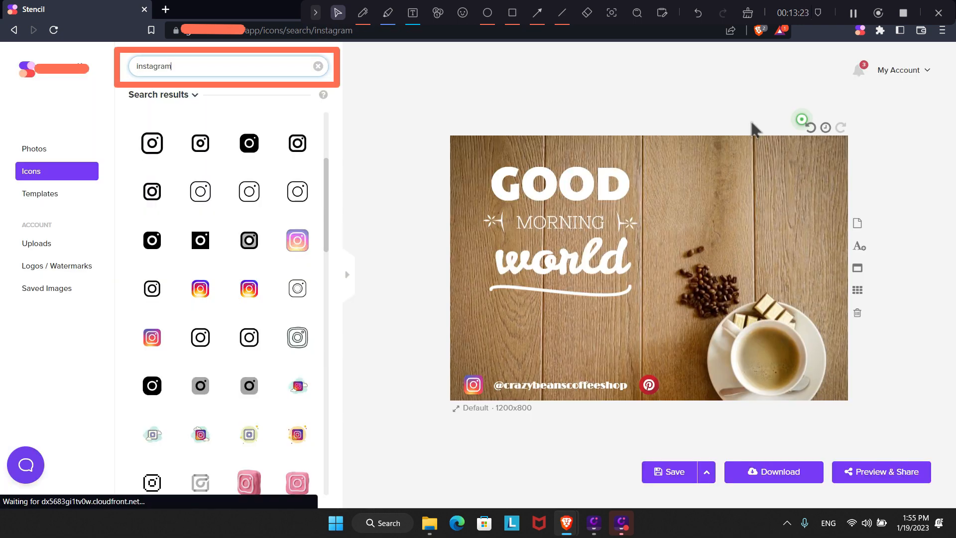
# Download the graphic as a 1200 x 800 JPG to Downloads and open it when done.
pyautogui.click(786, 479)
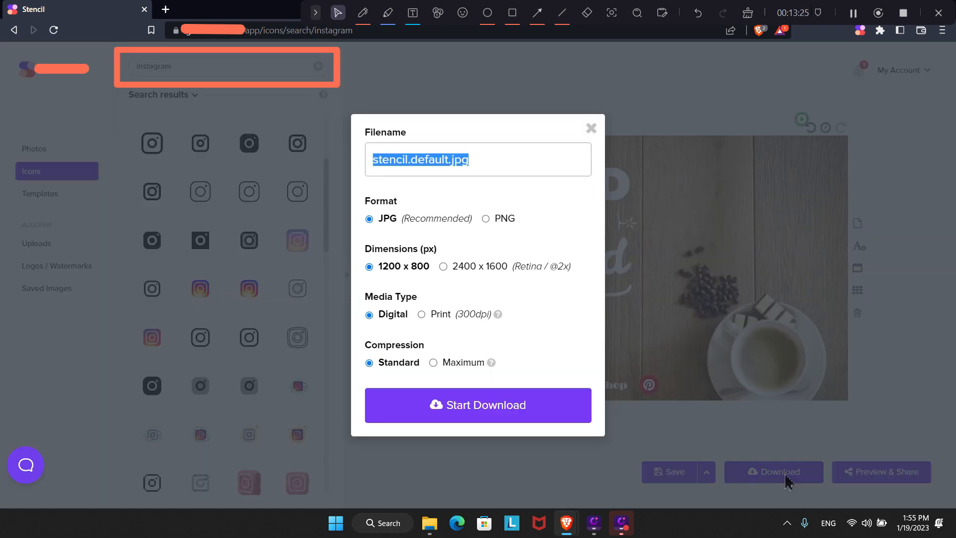
pyautogui.click(508, 417)
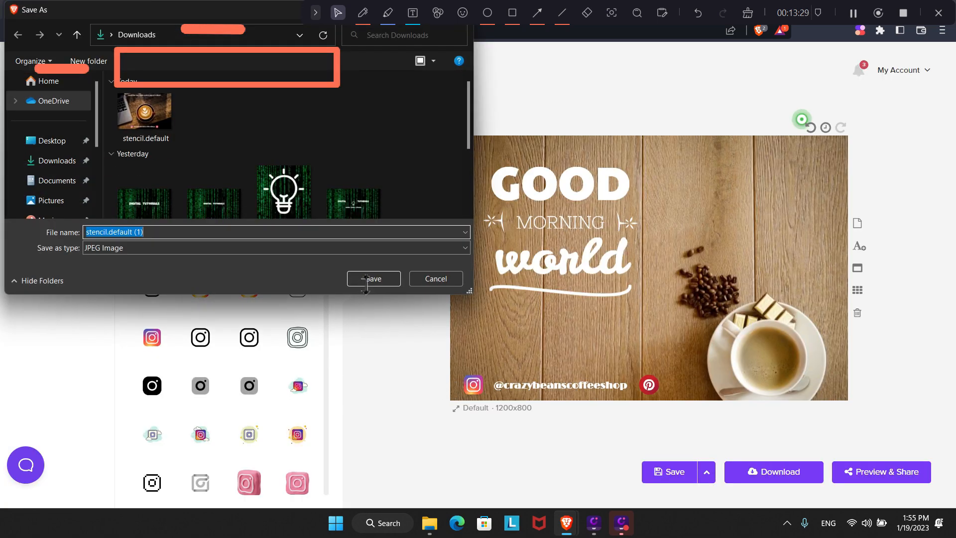
pyautogui.click(367, 280)
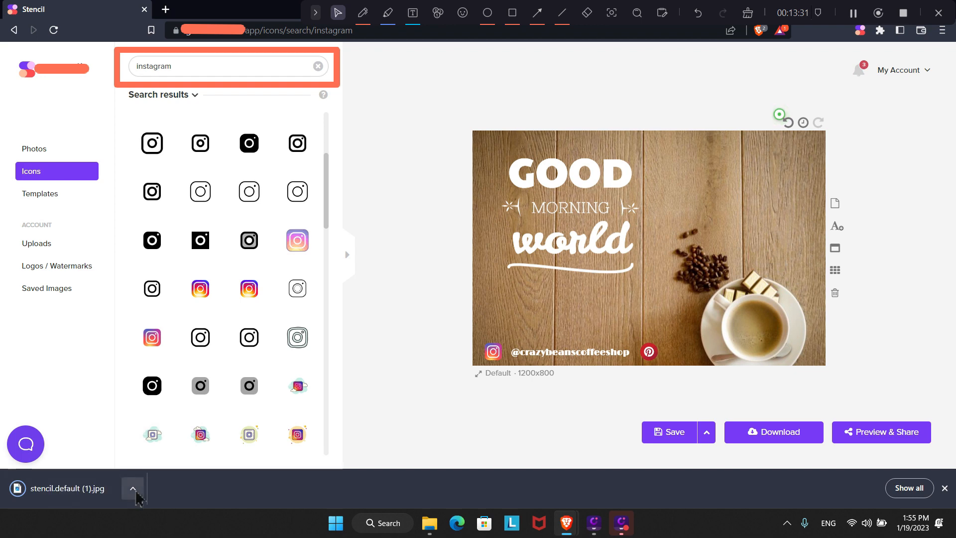
pyautogui.click(136, 491)
pyautogui.click(172, 395)
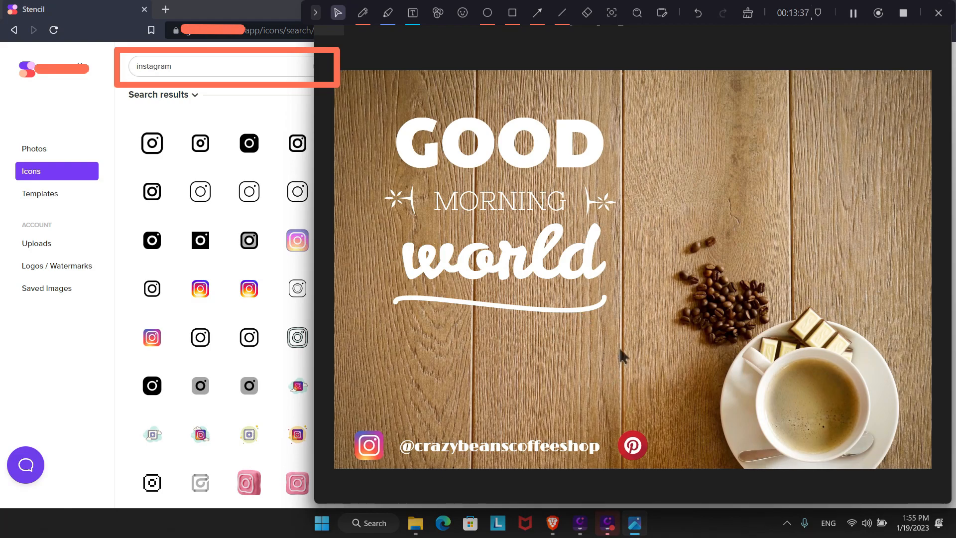
# Zoom in and out on the downloaded JPG in Photos, close it, and return to Stencil's coffee photos.
pyautogui.scroll(3, 644, 292)
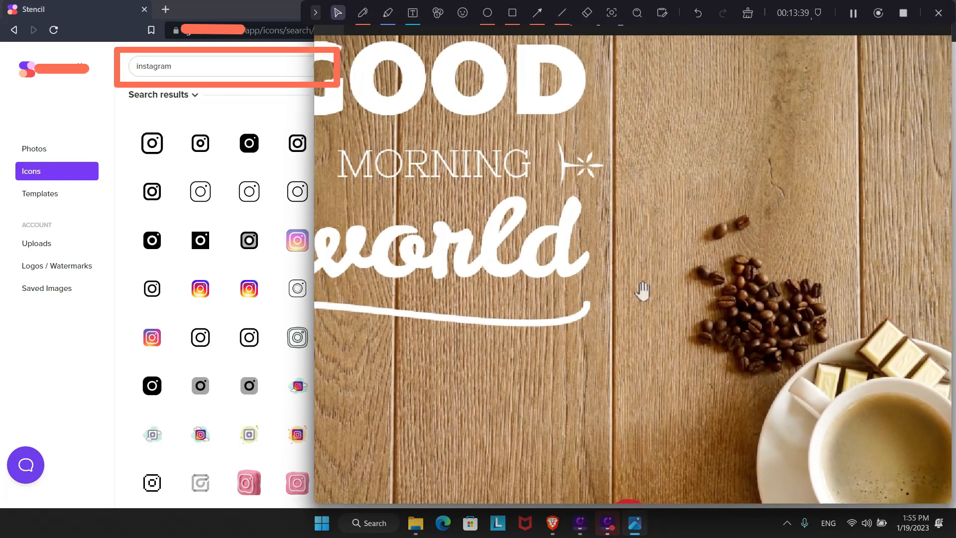
pyautogui.scroll(-3, 642, 289)
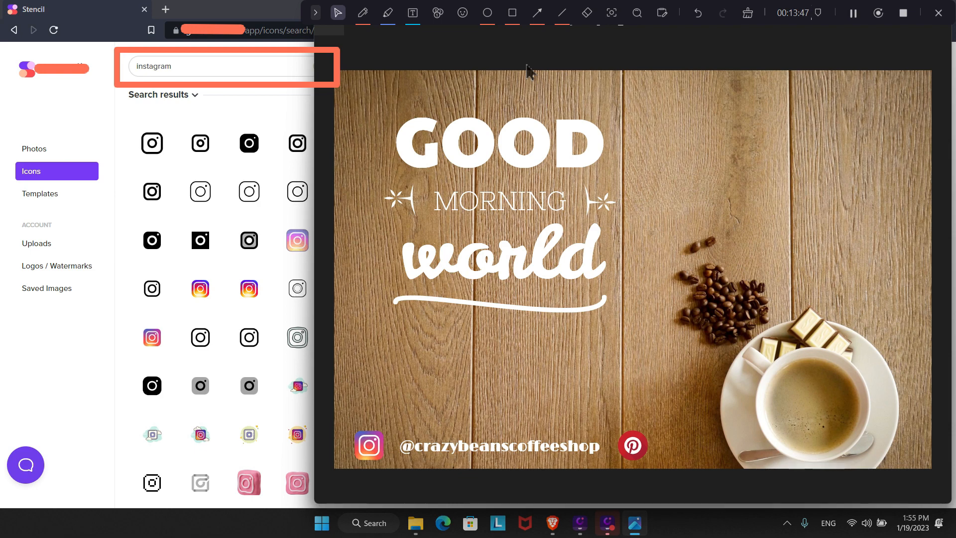
pyautogui.hotkey('alt', 'F4')
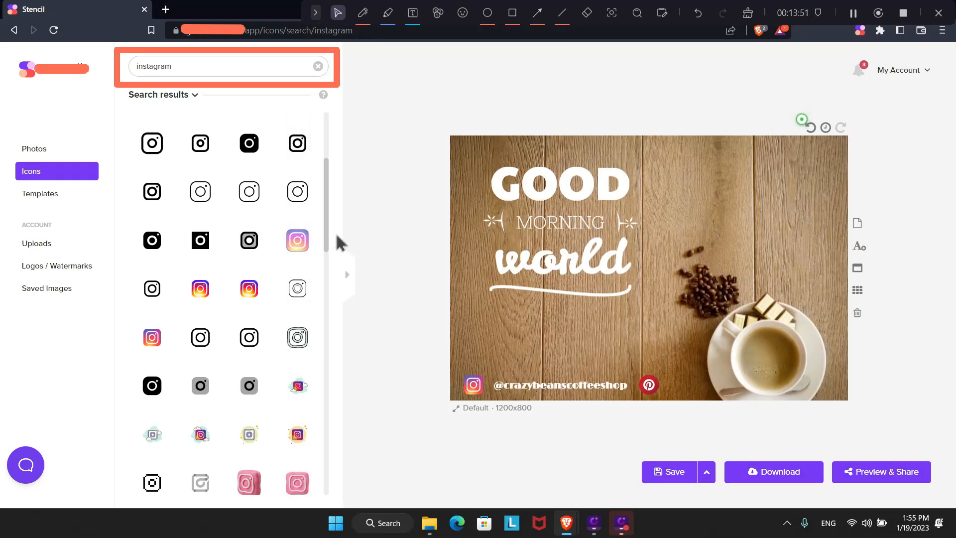
pyautogui.scroll(2, 323, 199)
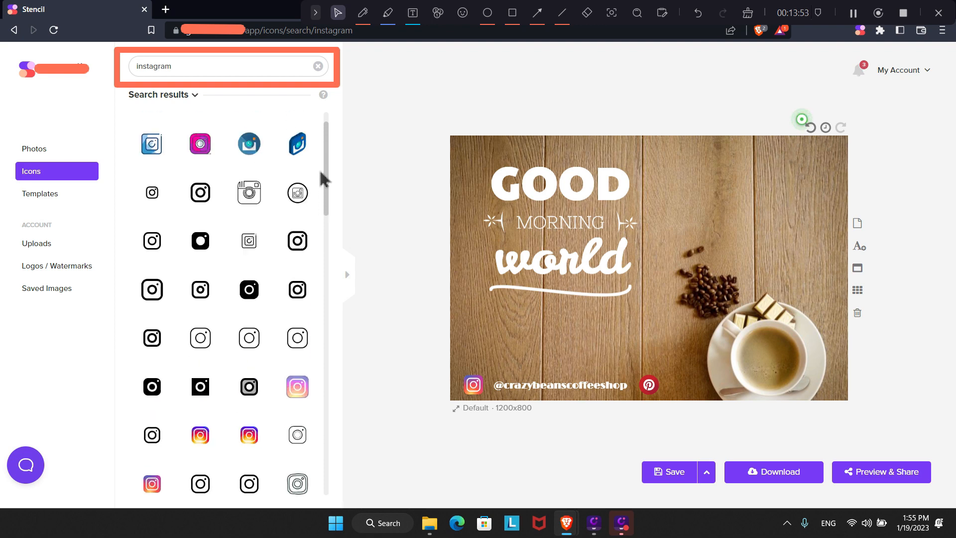
pyautogui.click(56, 149)
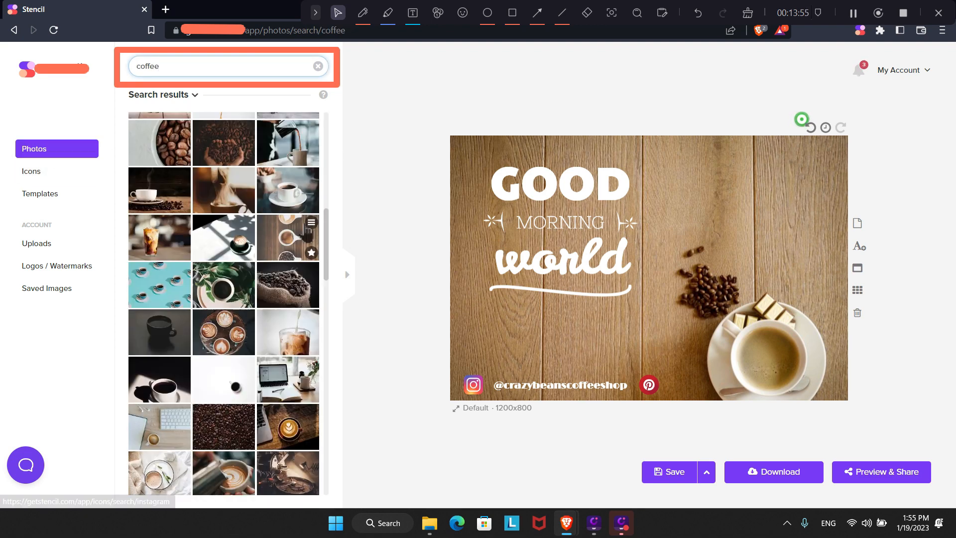